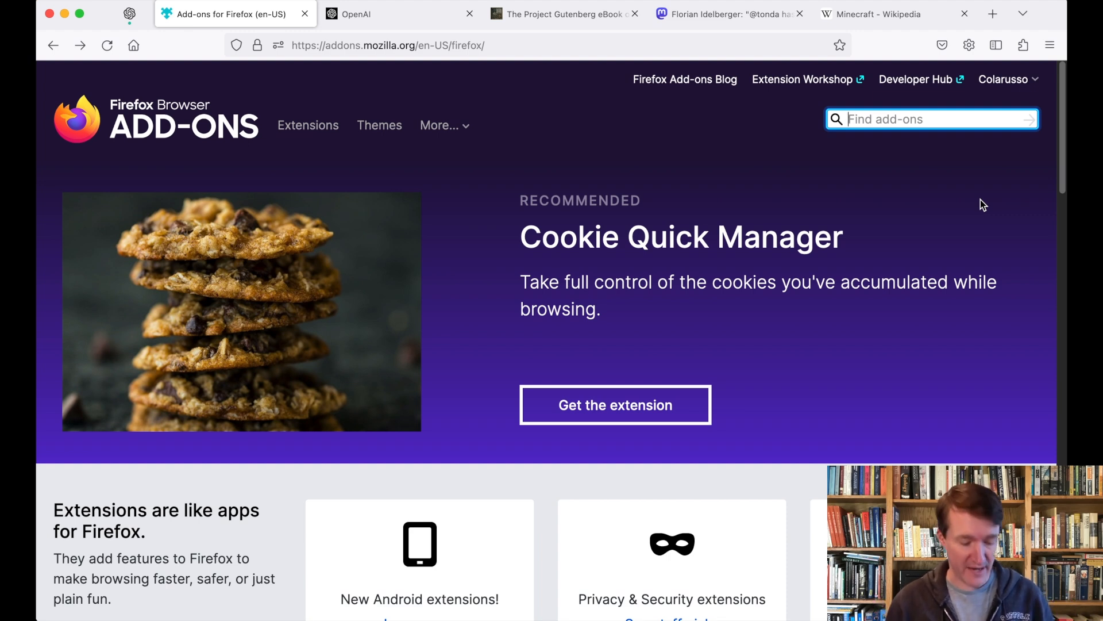
Step: Search Firefox Add-ons for 'Suffolk LIT Prompts' and open the LIT Prompts add-on page
type("SUffolk ")
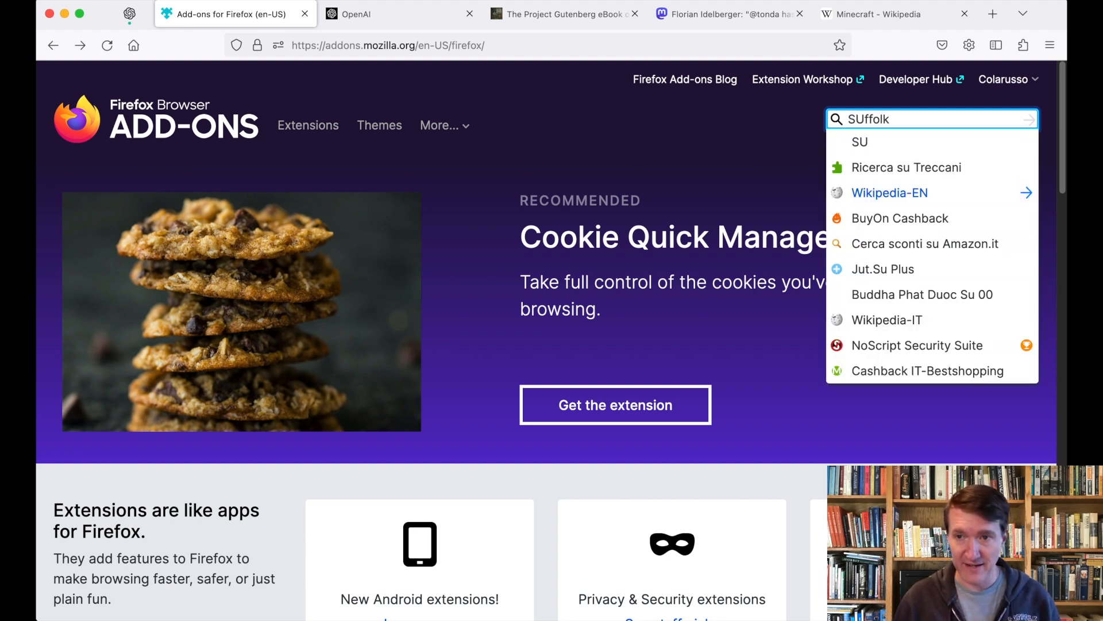
type("LIT P")
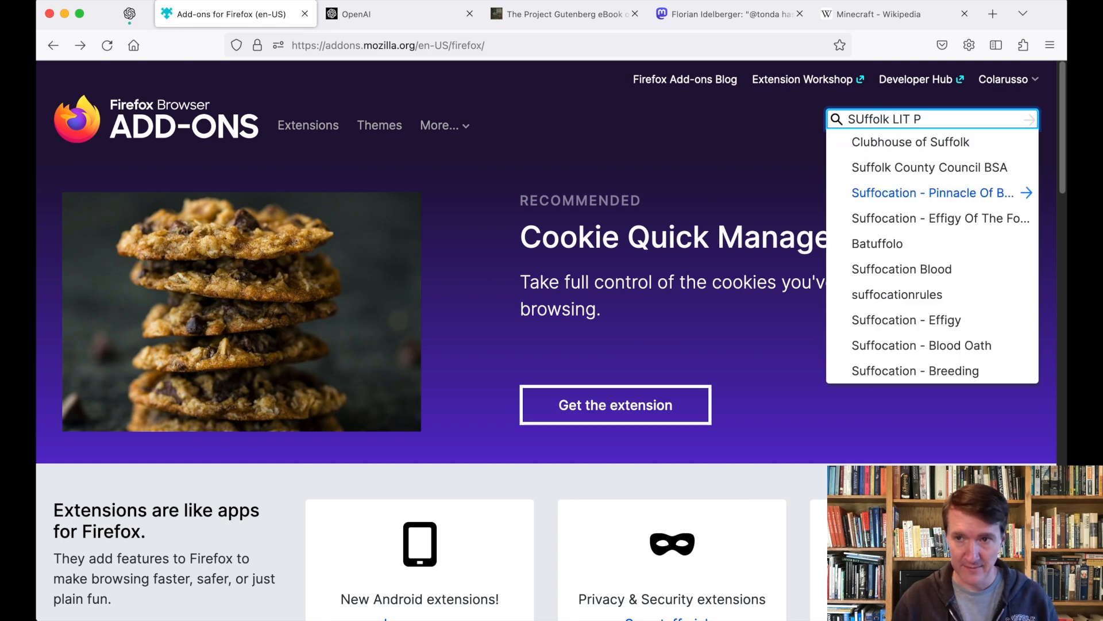
type("rompts")
key("Return")
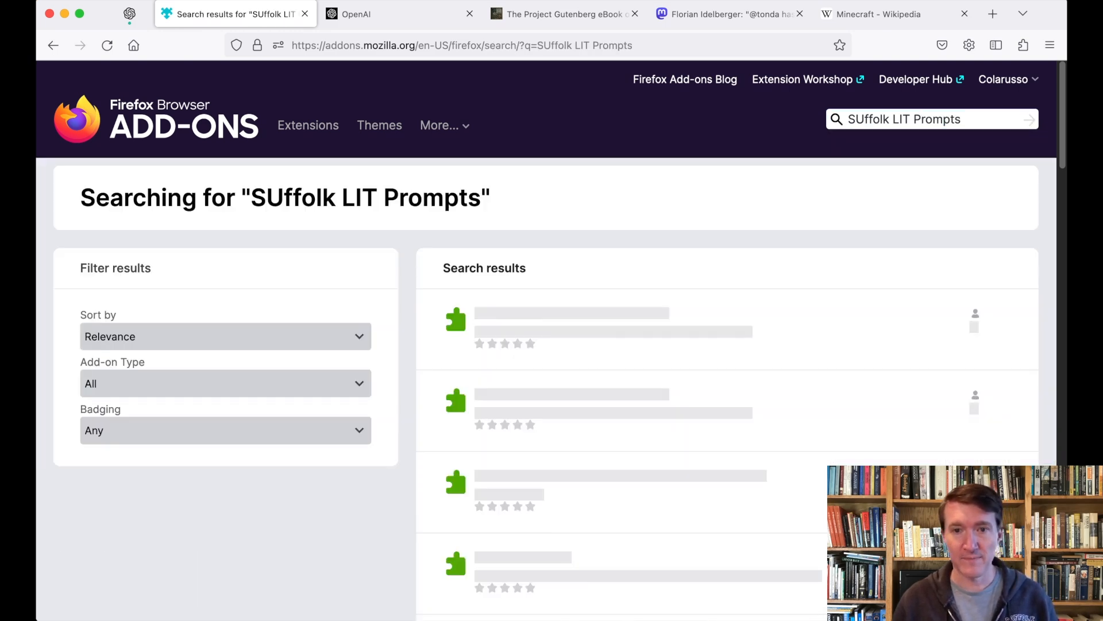
left_click(507, 315)
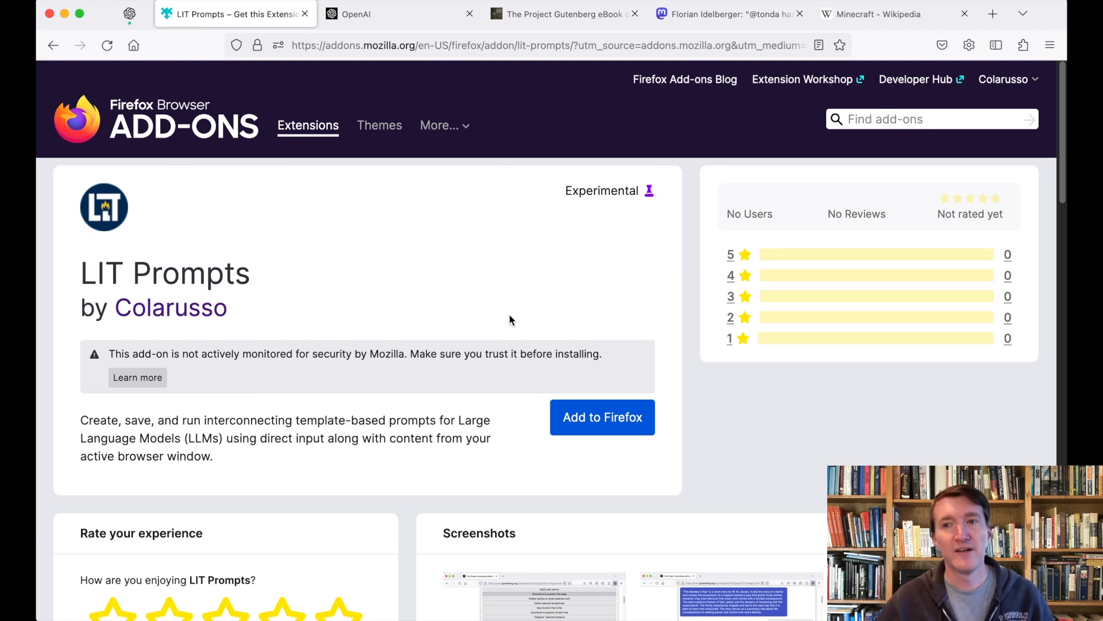
Step: Add LIT Prompts to Firefox and bring up its list of prompt templates
left_click(590, 423)
left_click(1000, 140)
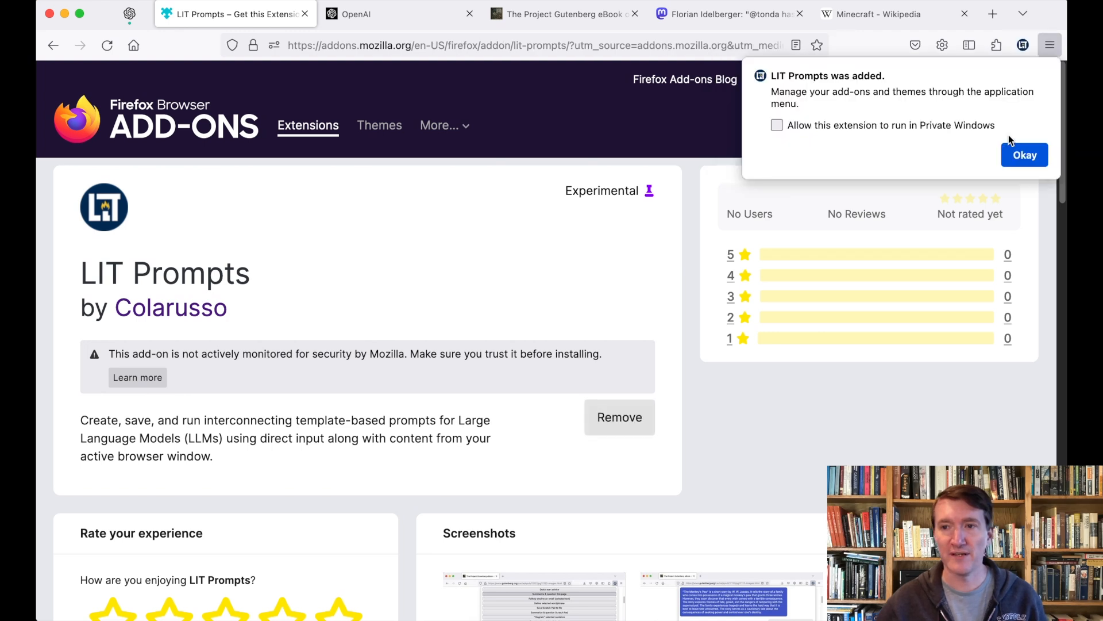
left_click(1014, 154)
left_click(1020, 46)
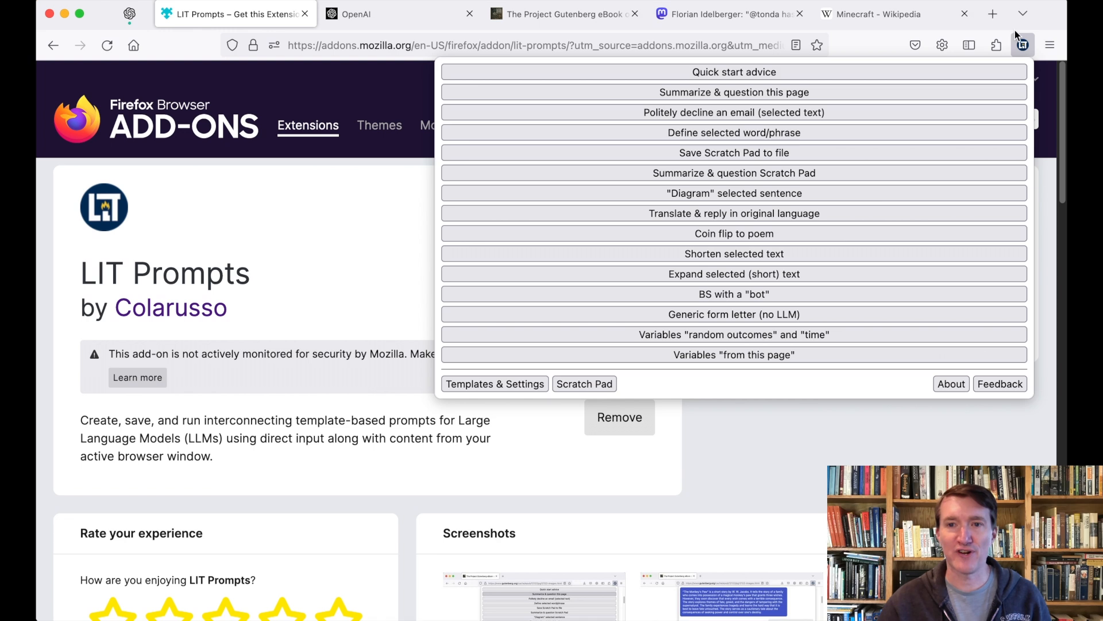
Step: Run 'Quick start advice', then open Templates & Settings and scroll to the API Integration section
left_click(1015, 76)
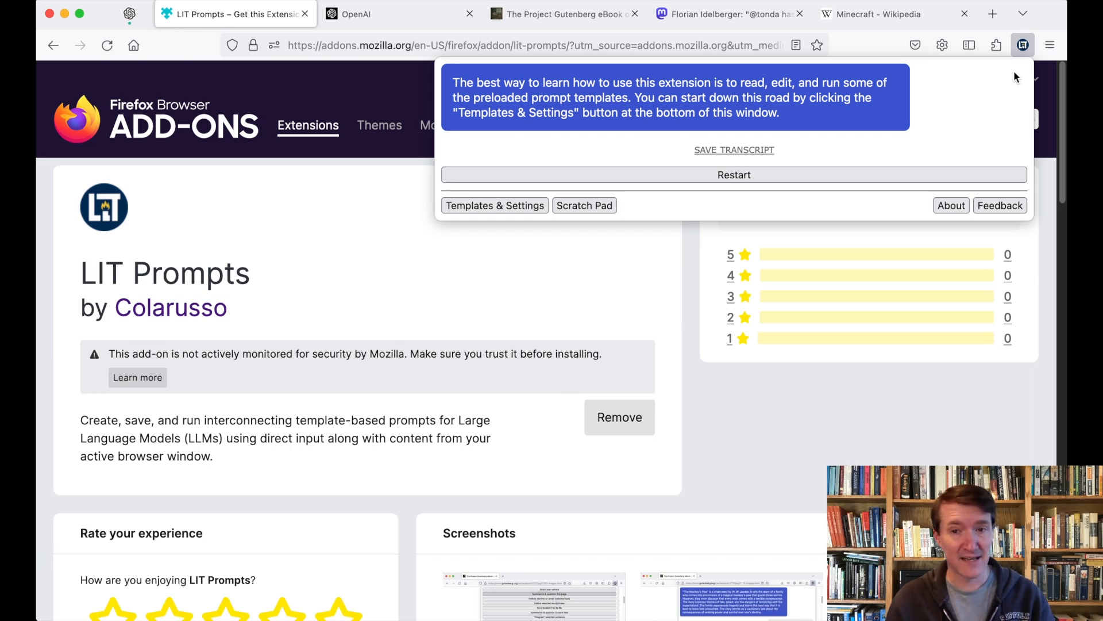
left_click(529, 207)
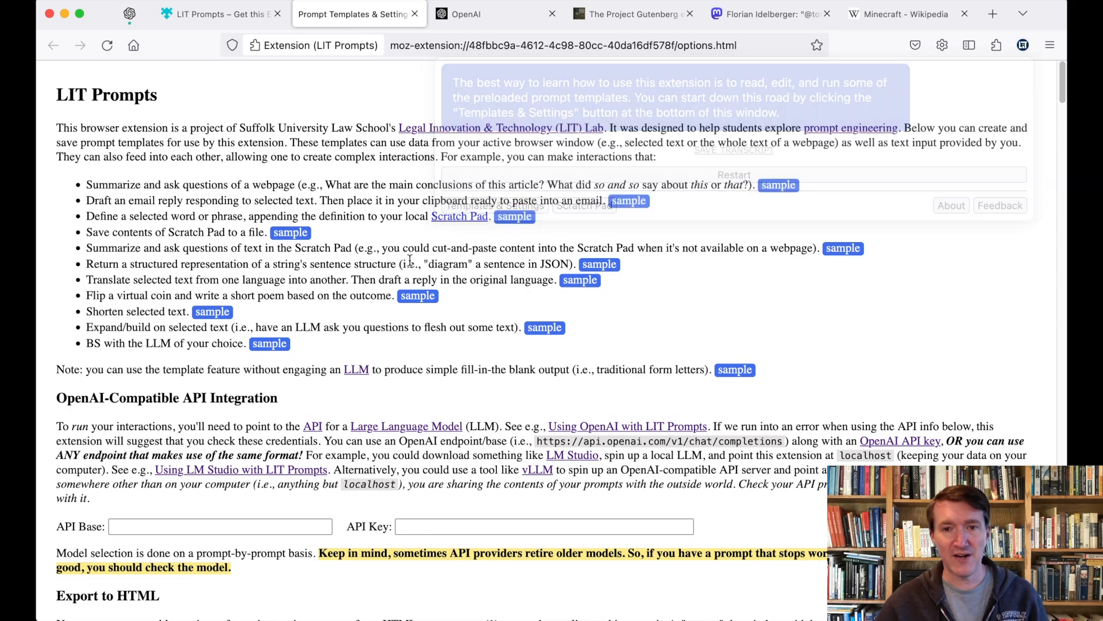
scroll(487, 233, "down", 1)
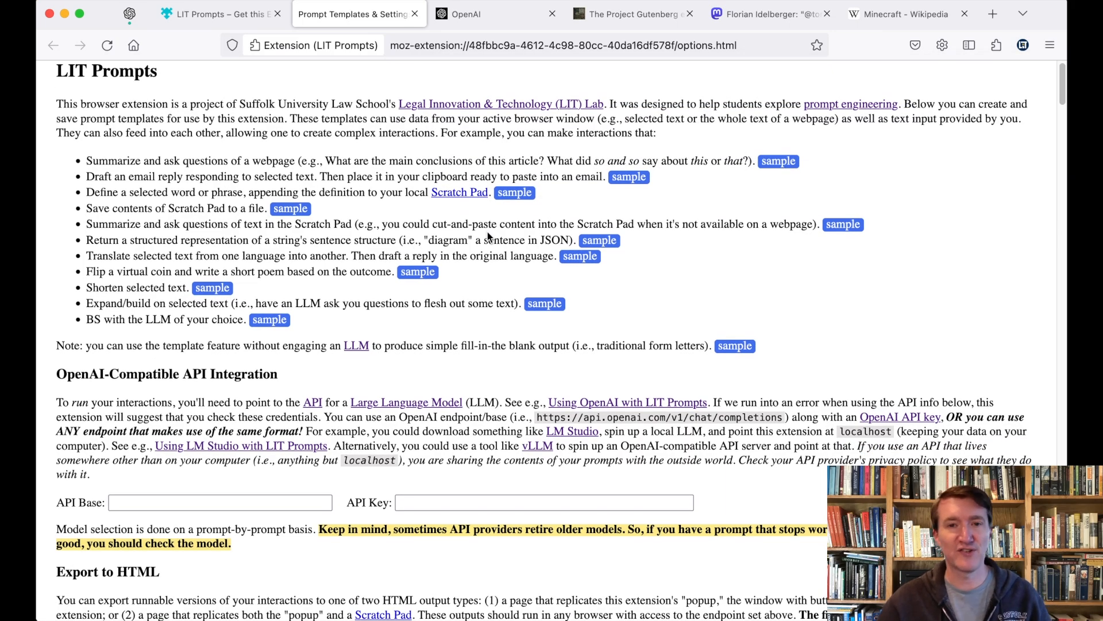
scroll(487, 232, "down", 20)
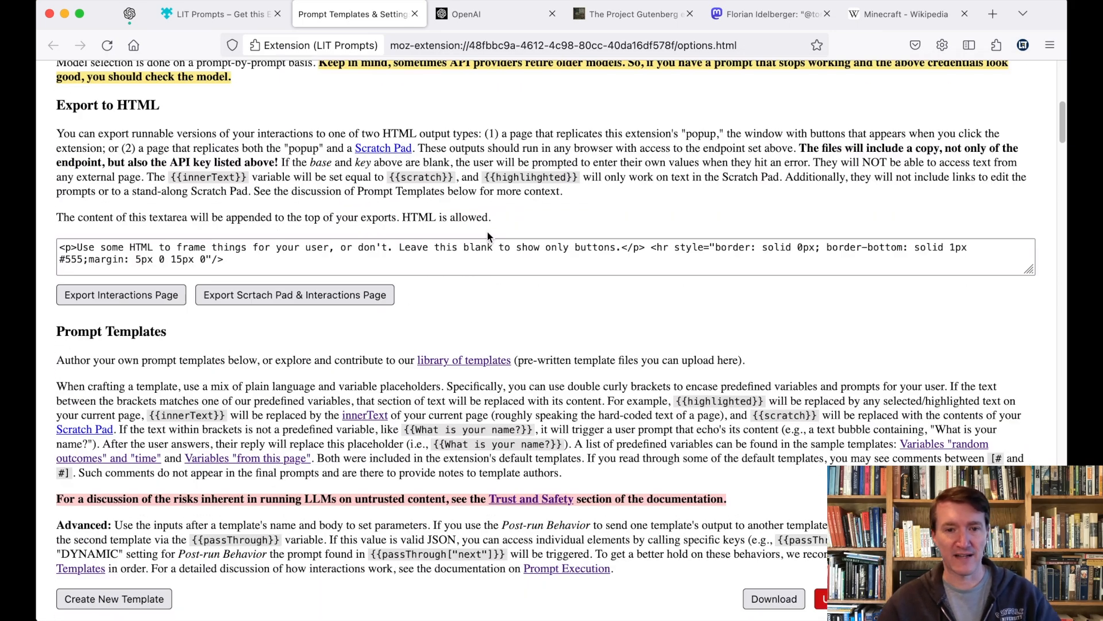
scroll(487, 232, "down", 10)
scroll(487, 232, "down", 5)
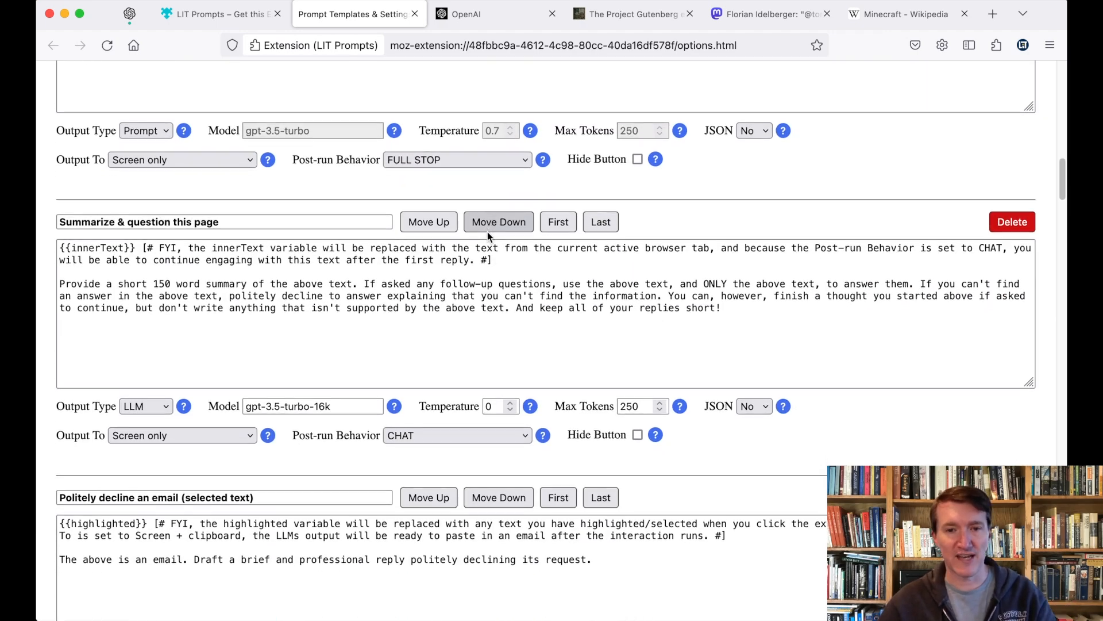
scroll(487, 233, "down", 3)
scroll(487, 232, "up", 20)
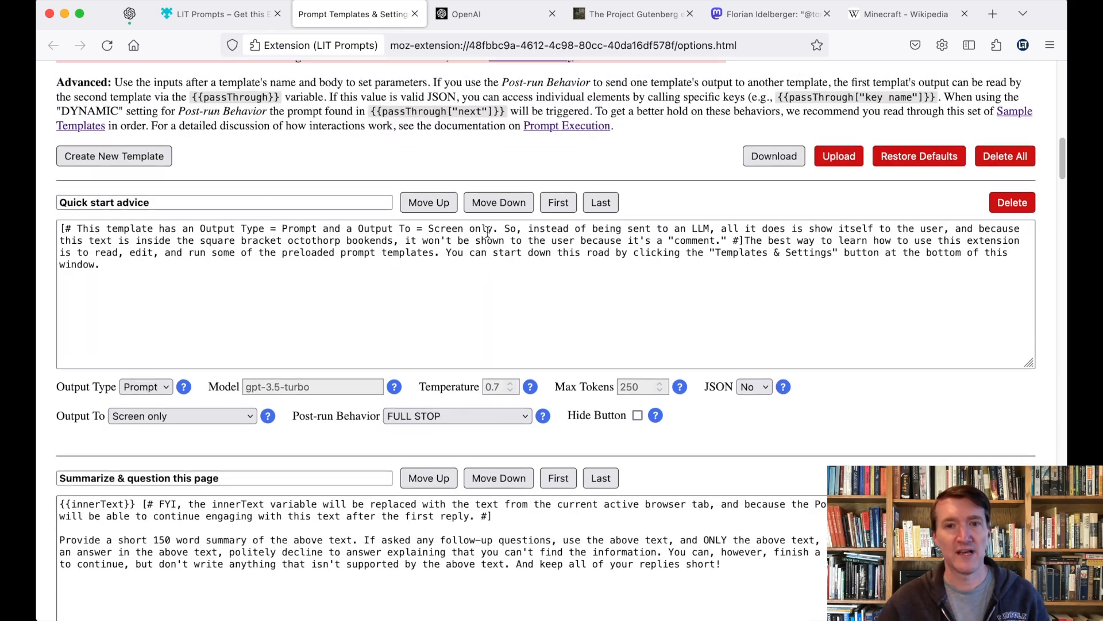
scroll(488, 232, "down", 5)
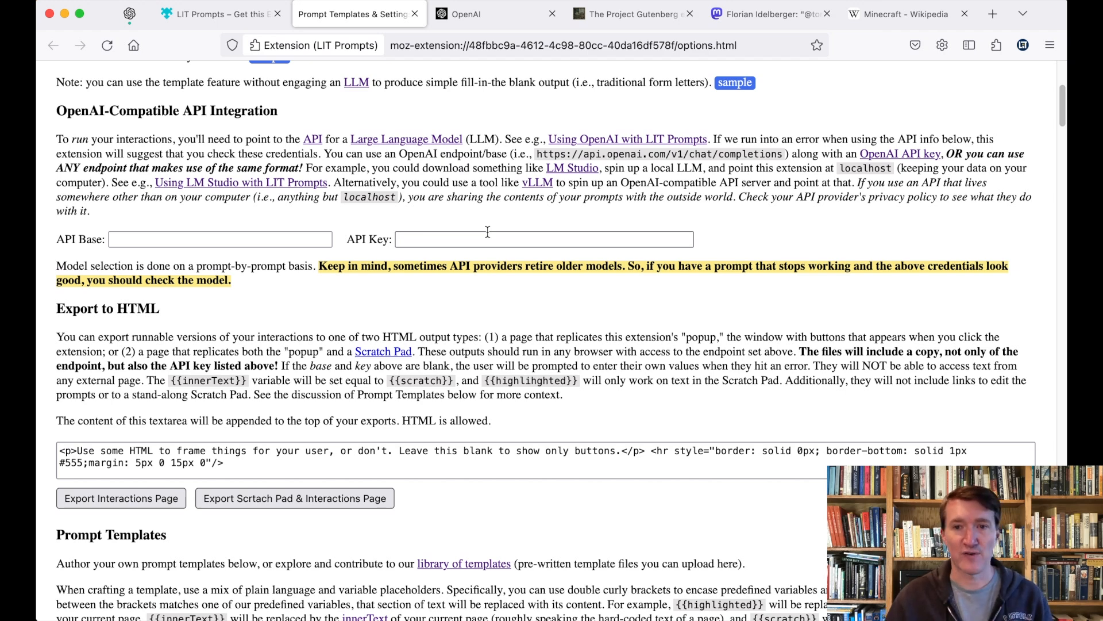
Step: Visit the LM Studio website from the options page link, then return to the settings tab
left_click(578, 168)
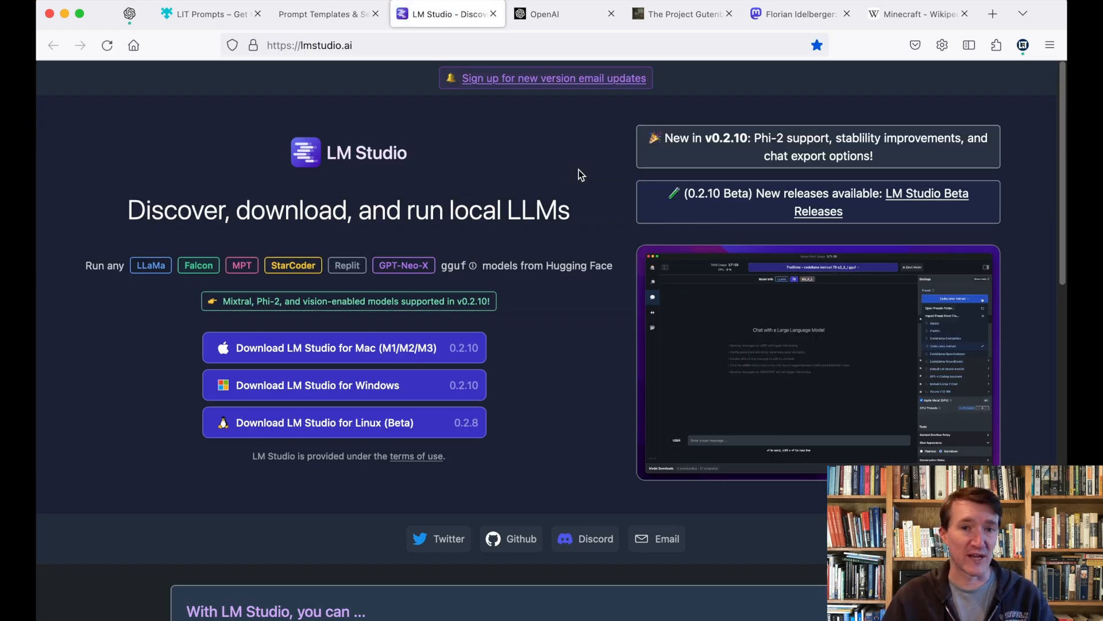
left_click(333, 24)
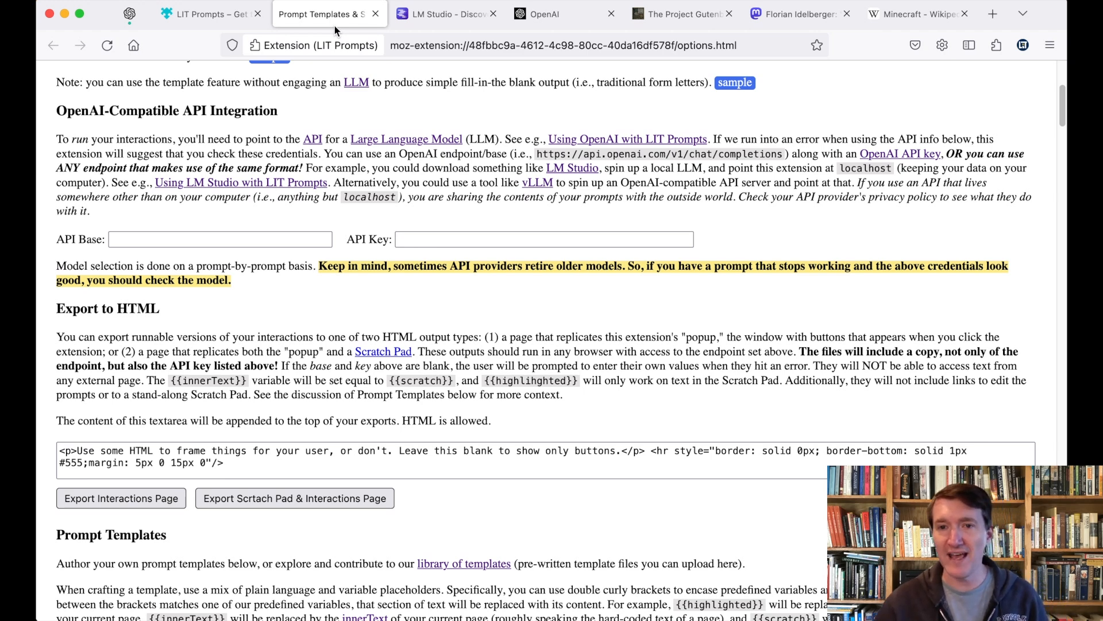
left_click_drag(536, 155, 783, 157)
key("super+c")
left_click(288, 239)
key("super+v")
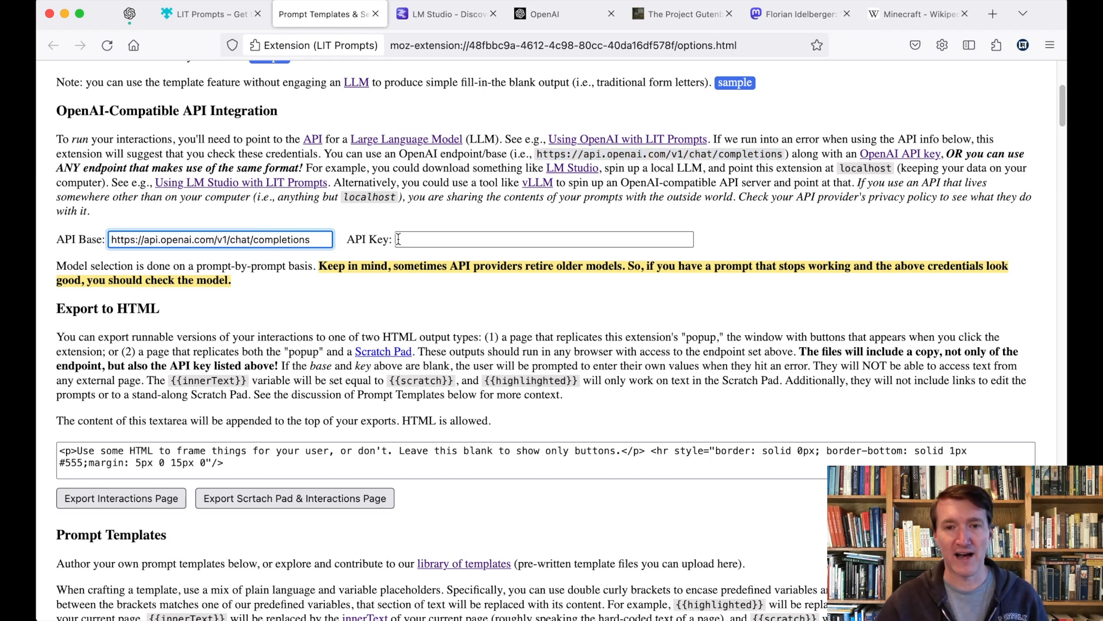
left_click(436, 239)
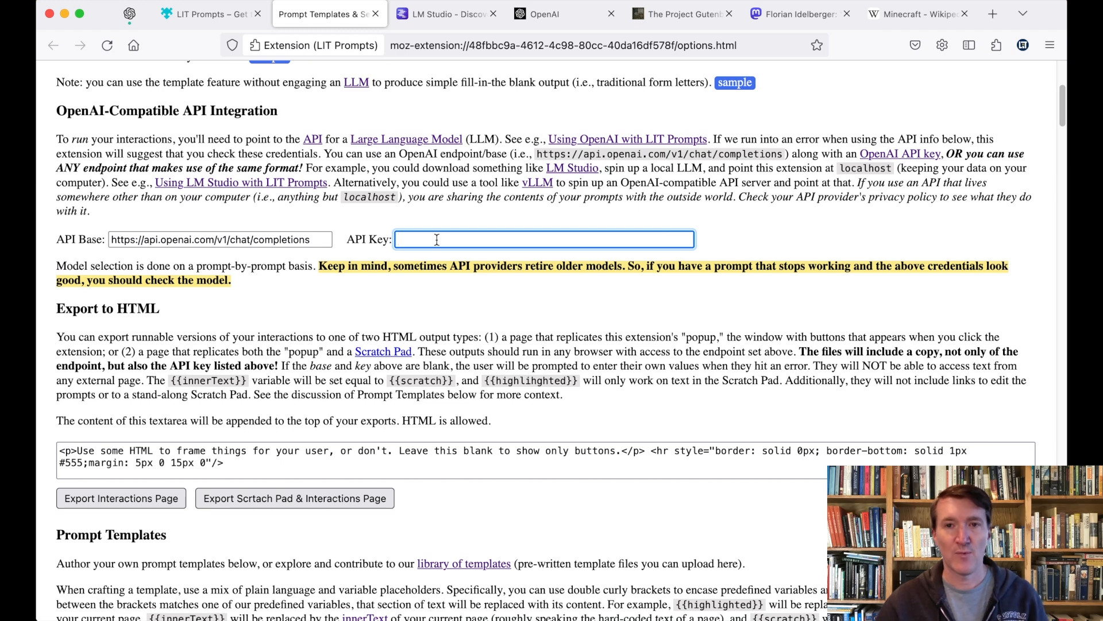
left_click(493, 13)
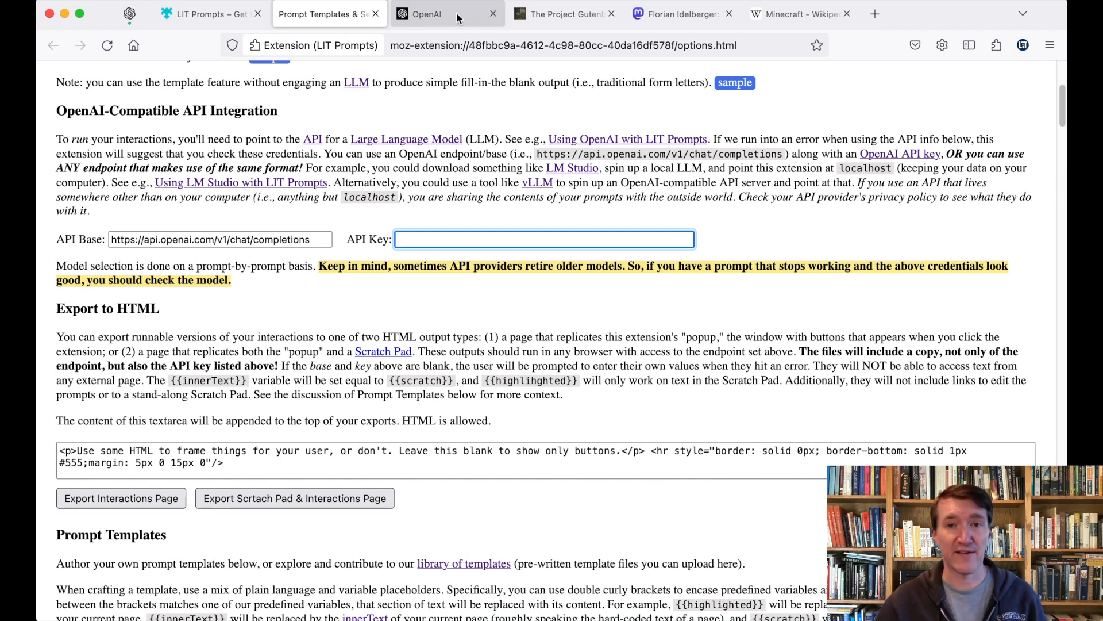
Step: Log in to the OpenAI developer platform and go to its API keys list
left_click(458, 18)
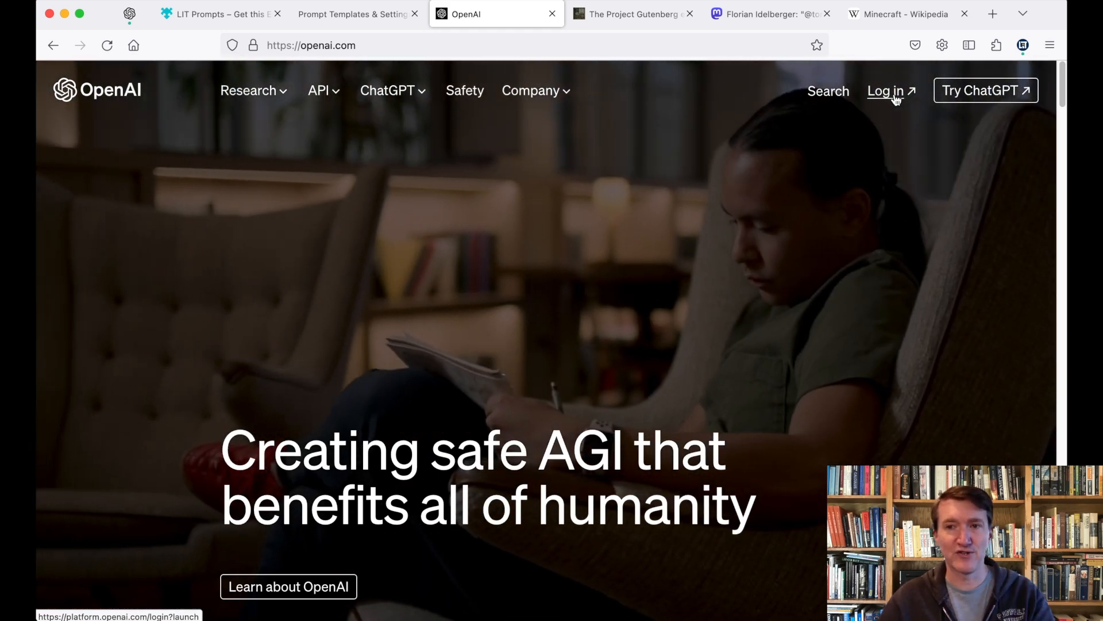
left_click(895, 97)
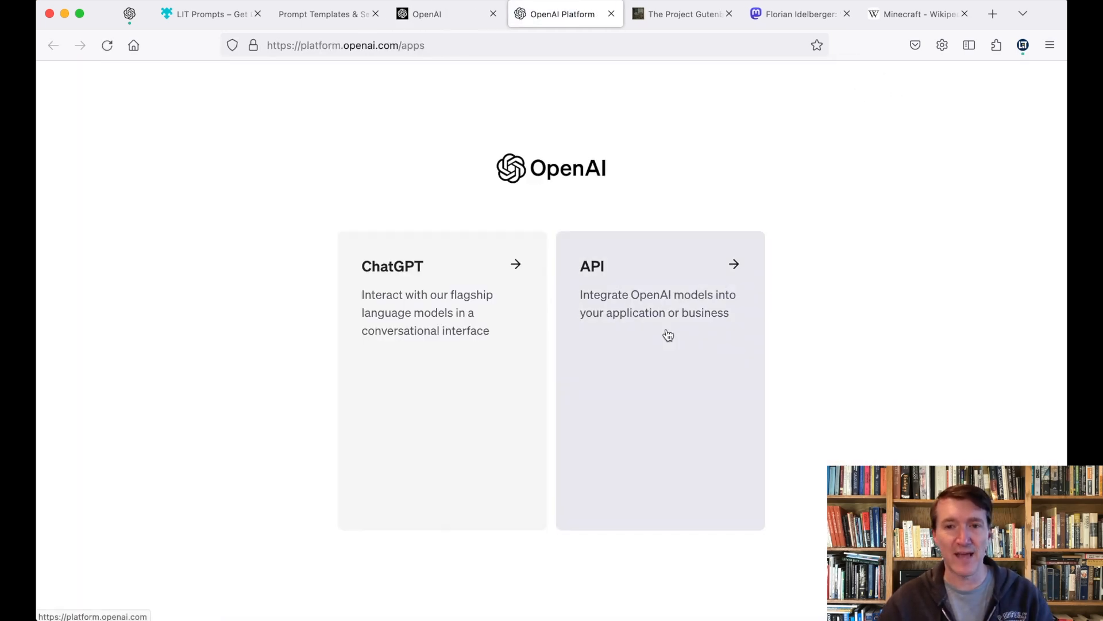
left_click(667, 335)
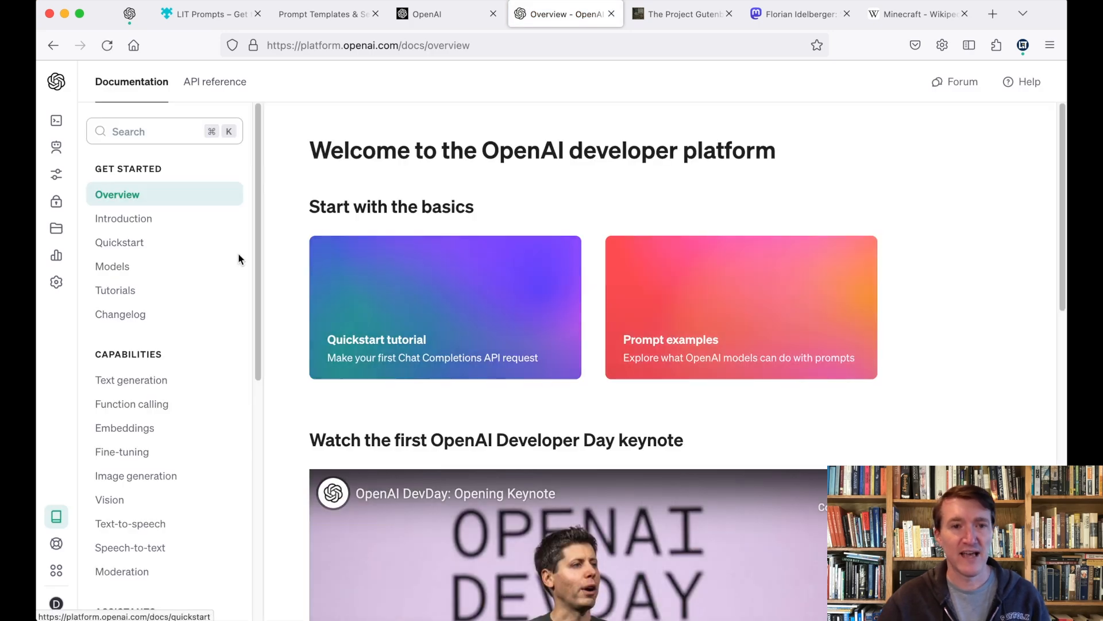
mouse_move(57, 201)
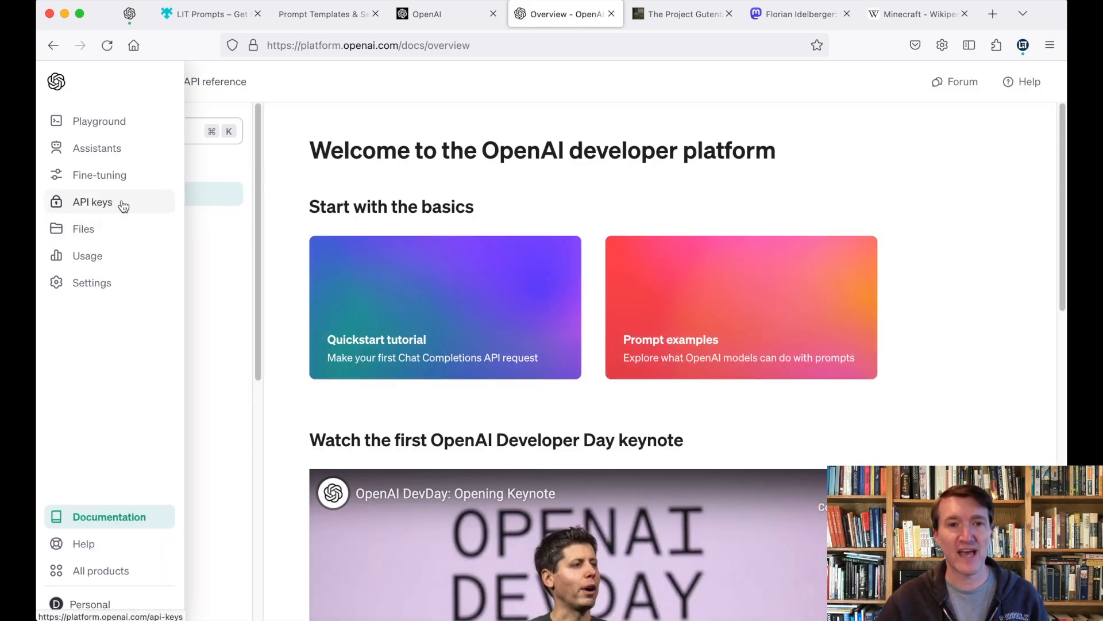
left_click(123, 205)
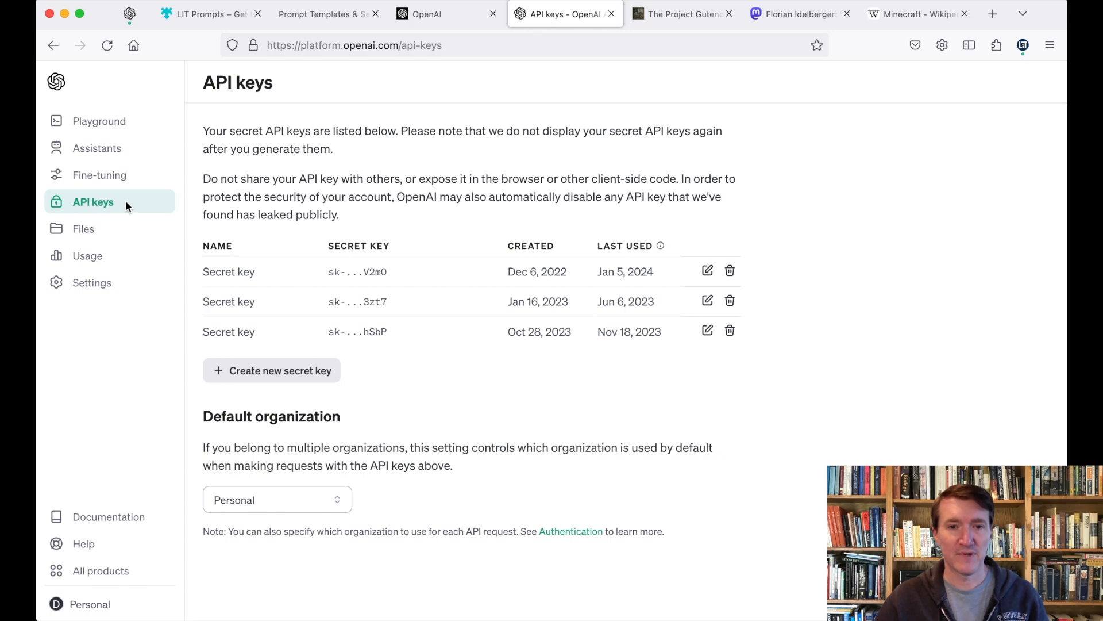
Step: Create a secret key named 'Test', pass the verification puzzle, and copy the key
left_click(290, 372)
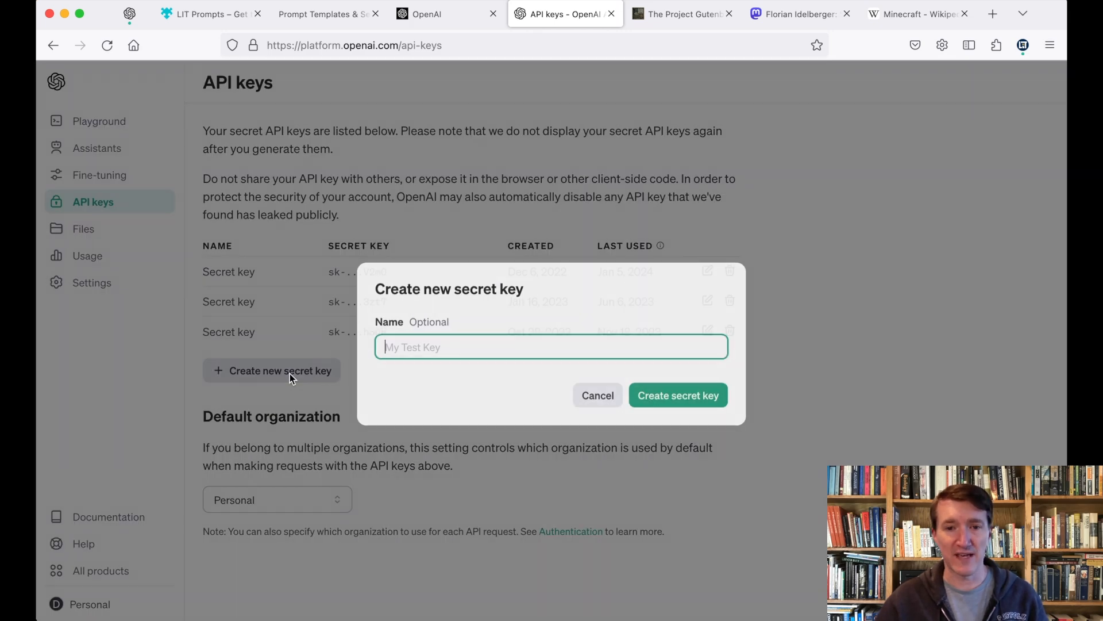
type("Test")
key("Return")
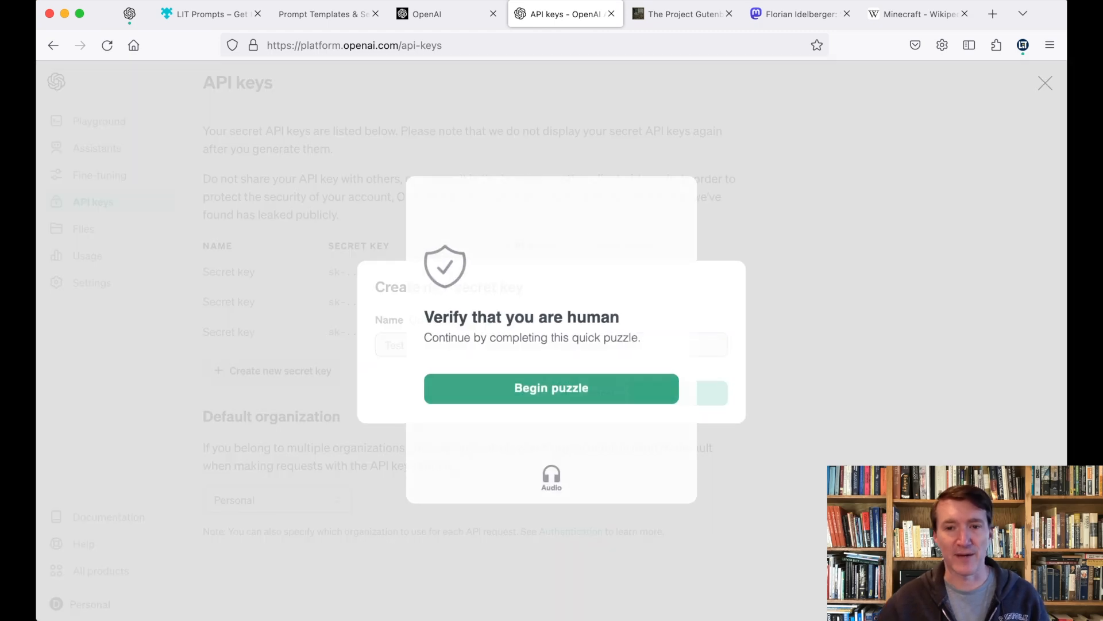
left_click(559, 399)
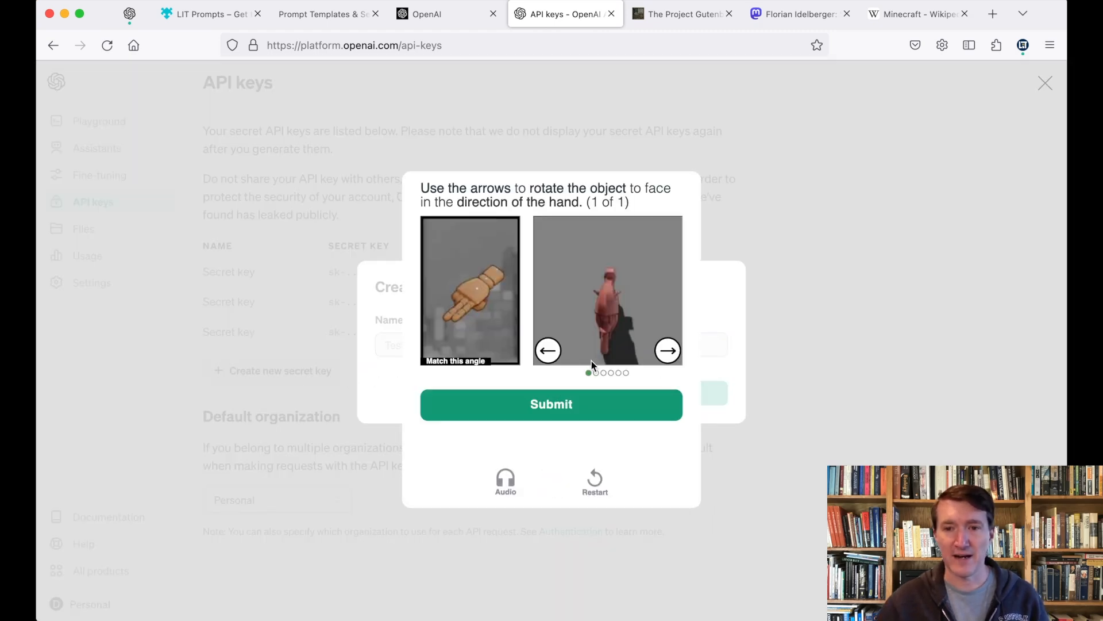
left_click(547, 349)
left_click(548, 350)
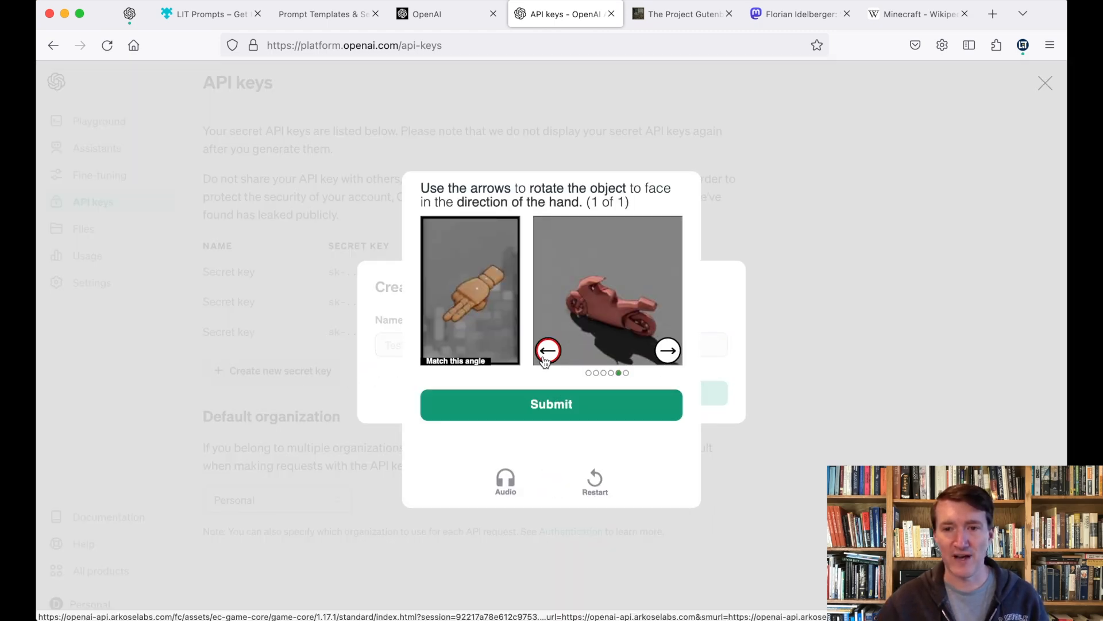
left_click(679, 358)
left_click(627, 408)
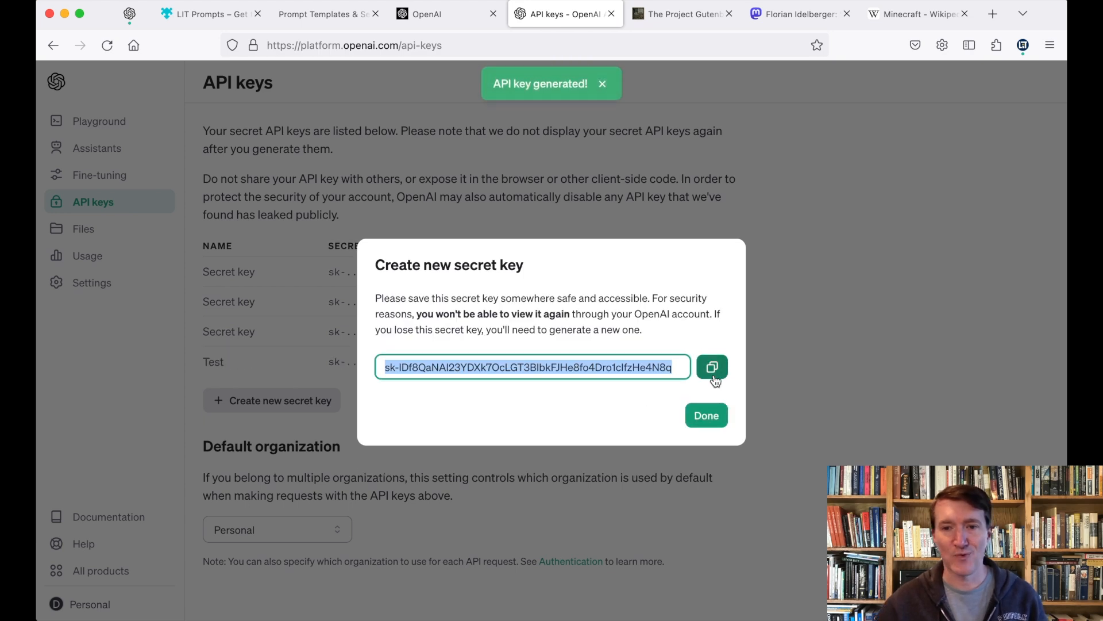
left_click(713, 375)
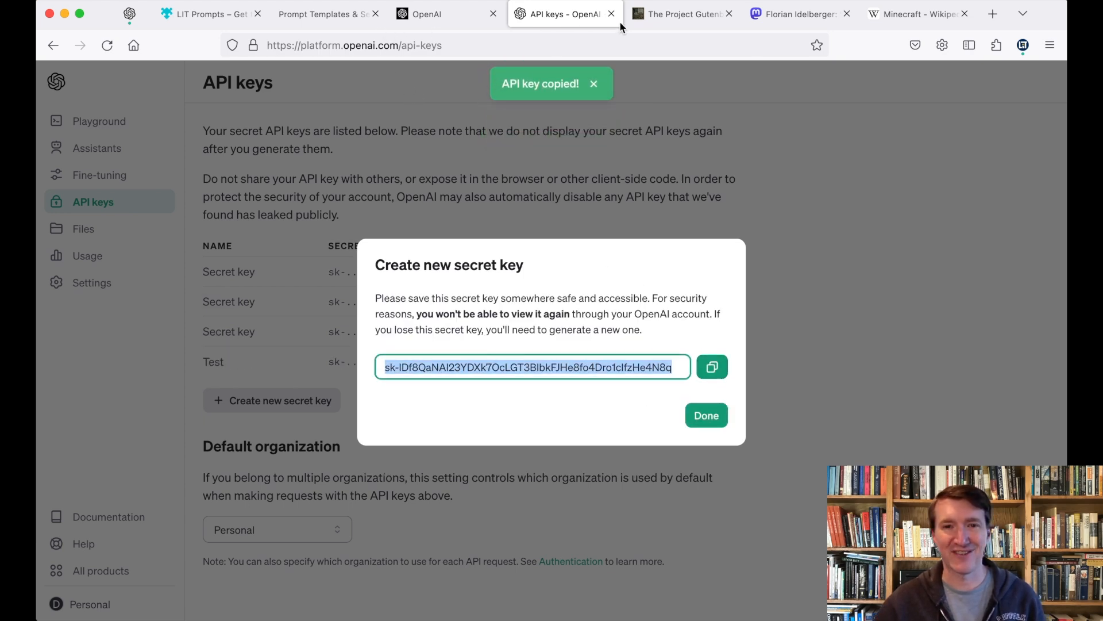
left_click(331, 12)
Step: Paste the copied OpenAI secret key into the LIT Prompts API Key field
left_click(403, 239)
key("super+v")
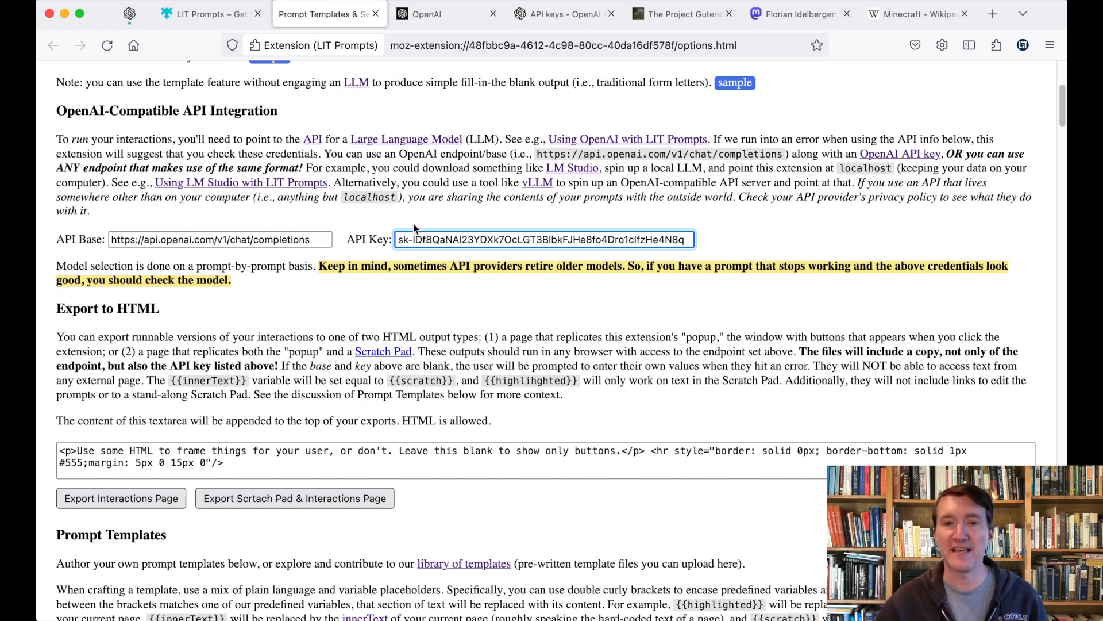
left_click(466, 299)
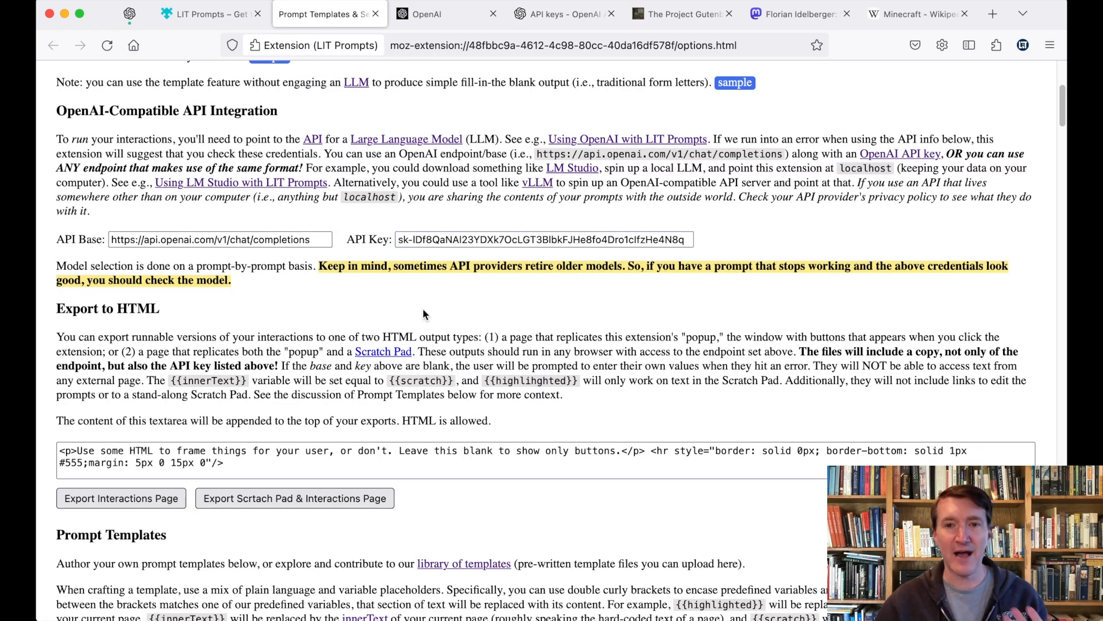
scroll(423, 309, "up", 5)
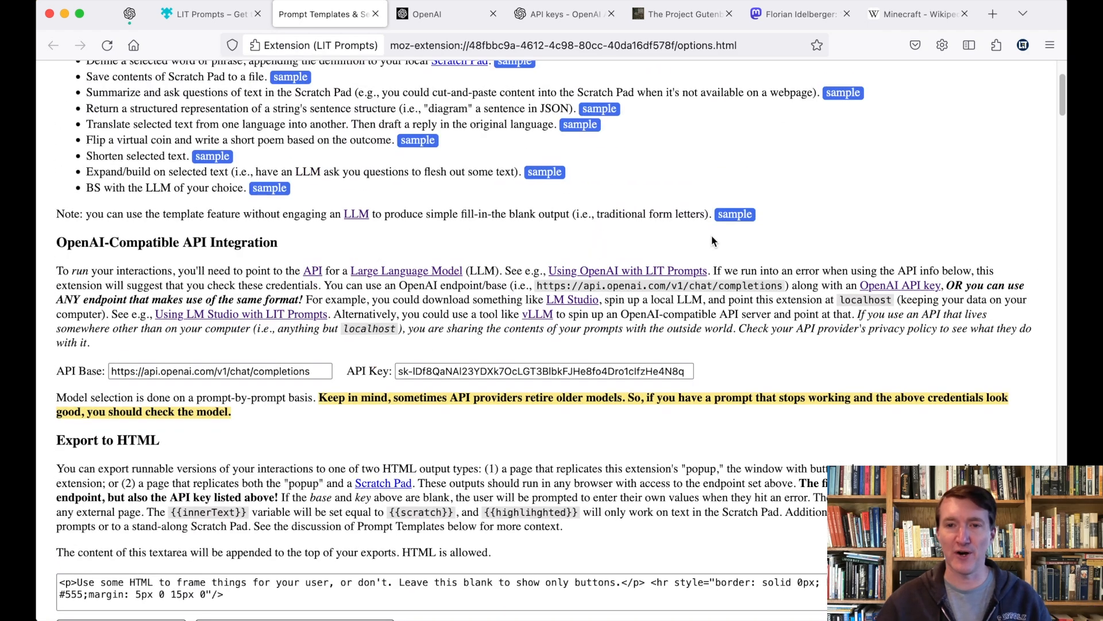
left_click(683, 16)
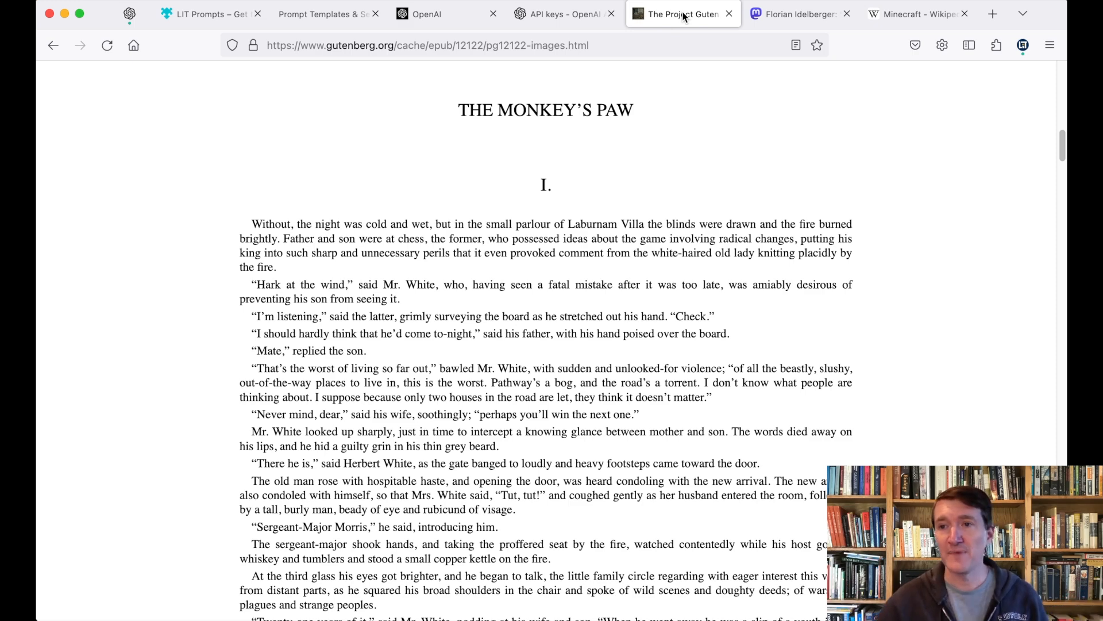
Step: Run 'Summarize & question this page' on The Monkey's Paw and ask 'Wait! Who is it at the door?'
left_click(1023, 46)
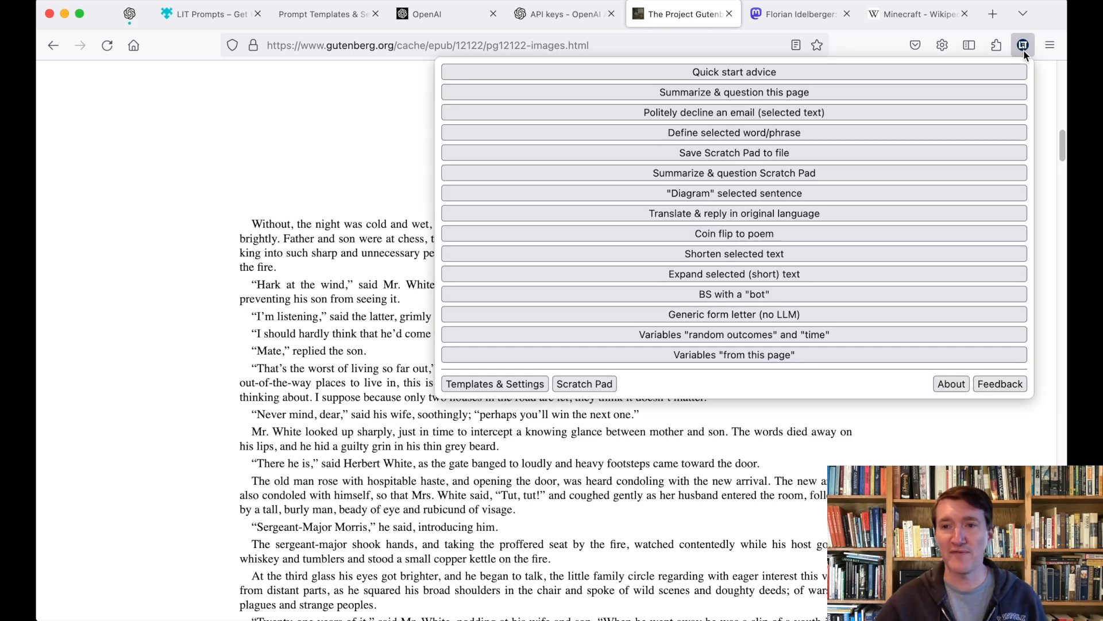
left_click(957, 94)
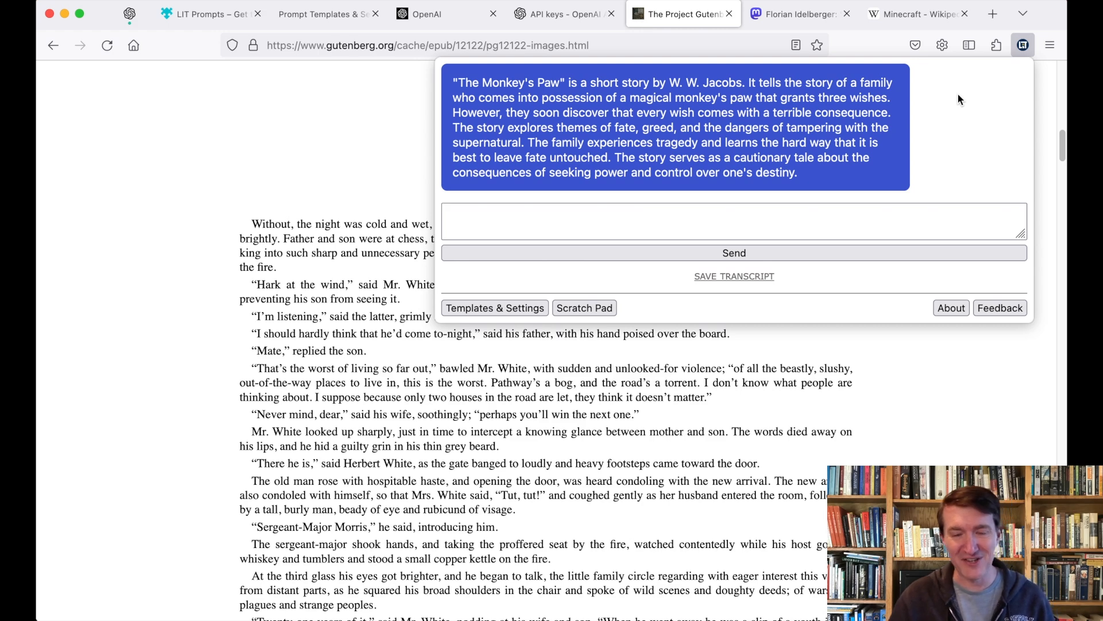
type("Wait!")
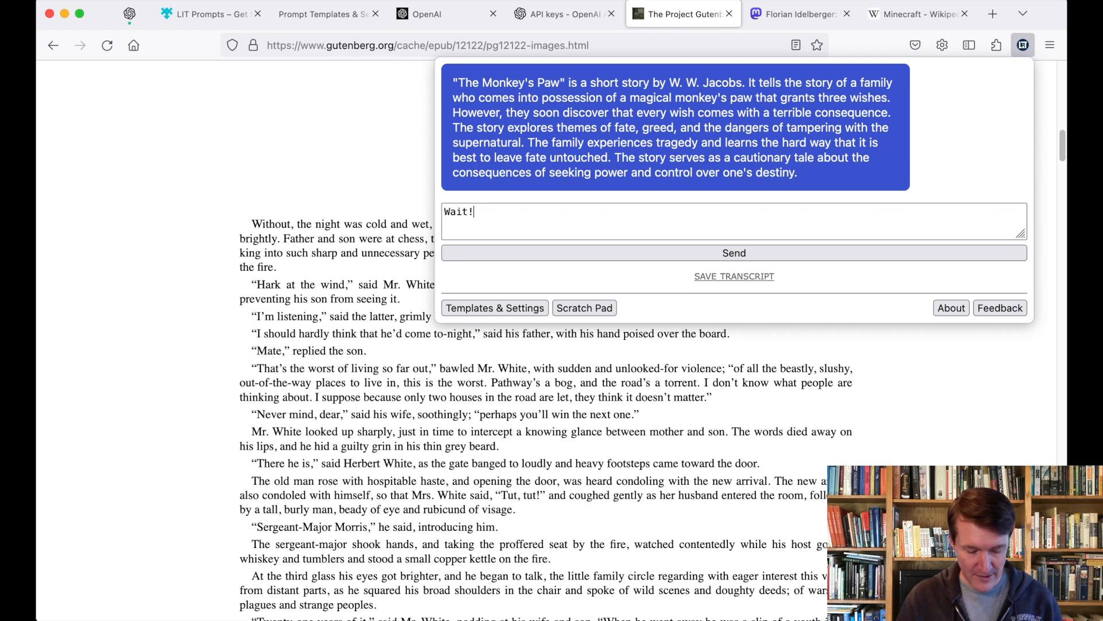
type(" Who is it ")
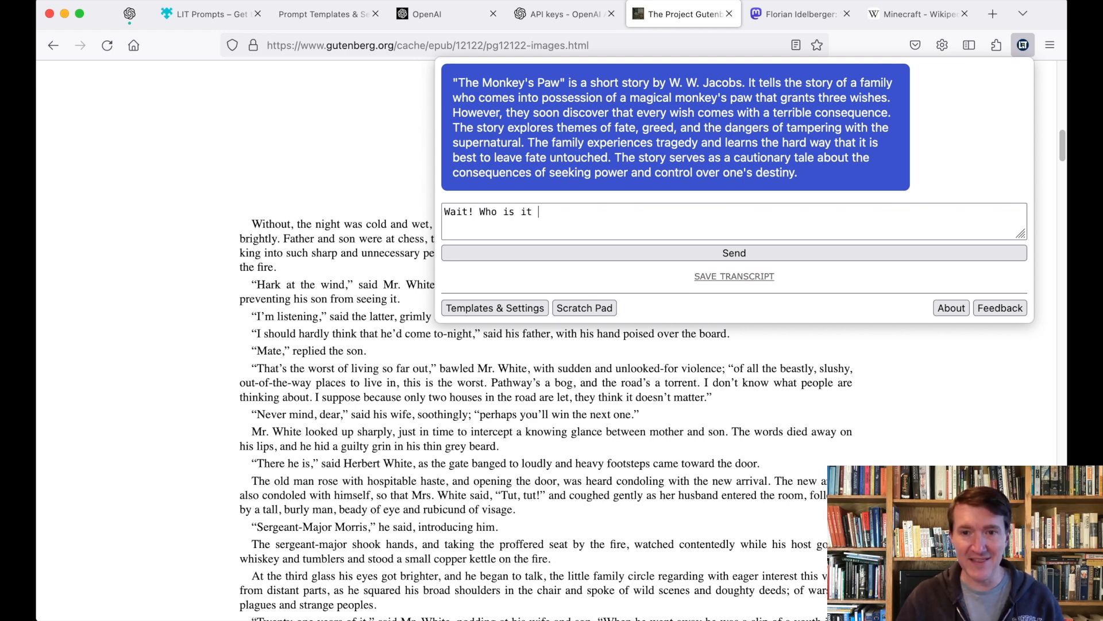
type("at the door?")
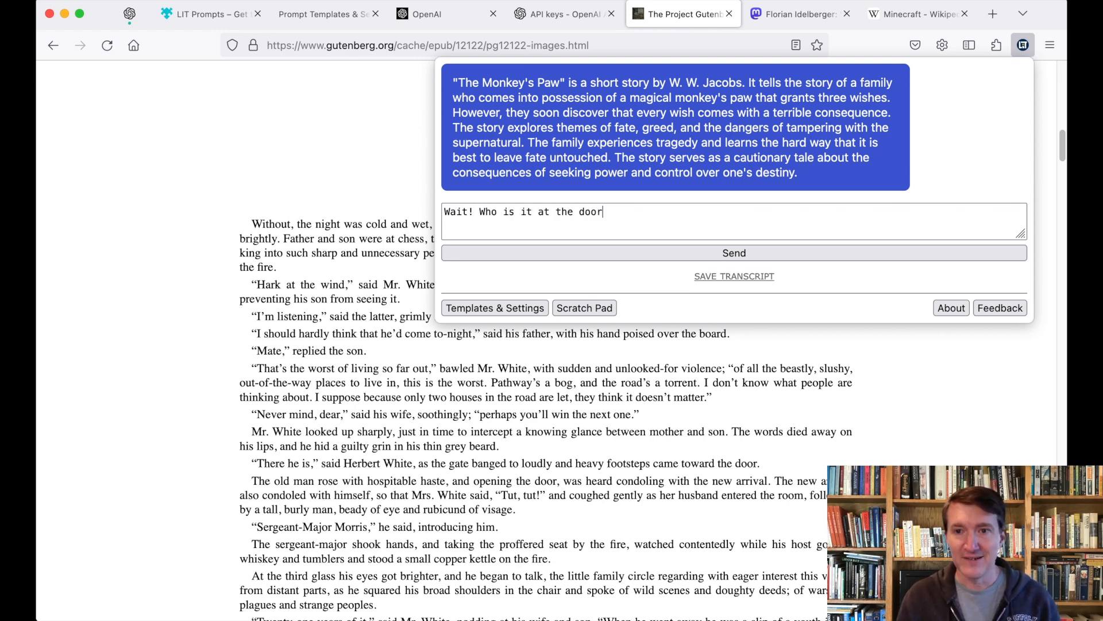
key("Return")
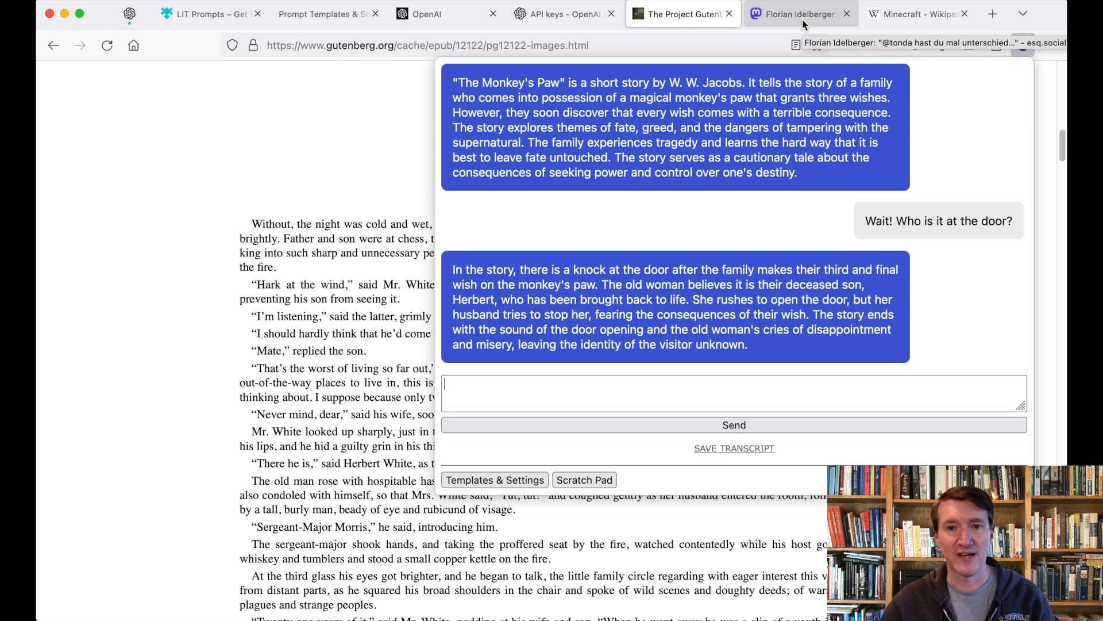
Step: Scroll the Mastodon thread up to the original German post about the faulty mainboard
left_click(803, 25)
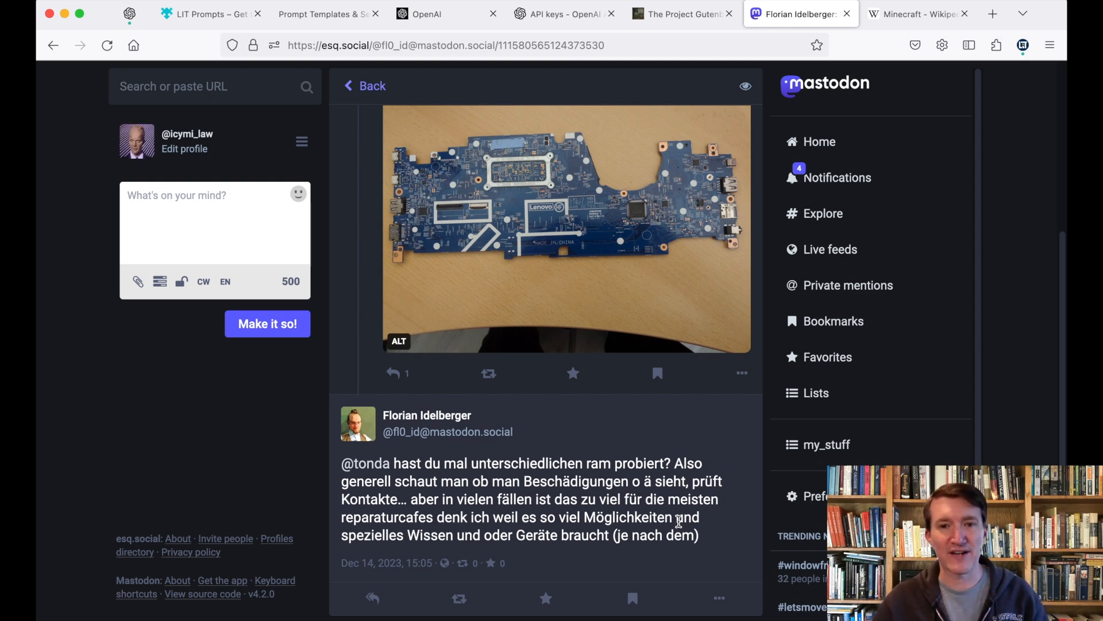
scroll(679, 521, "up", 4)
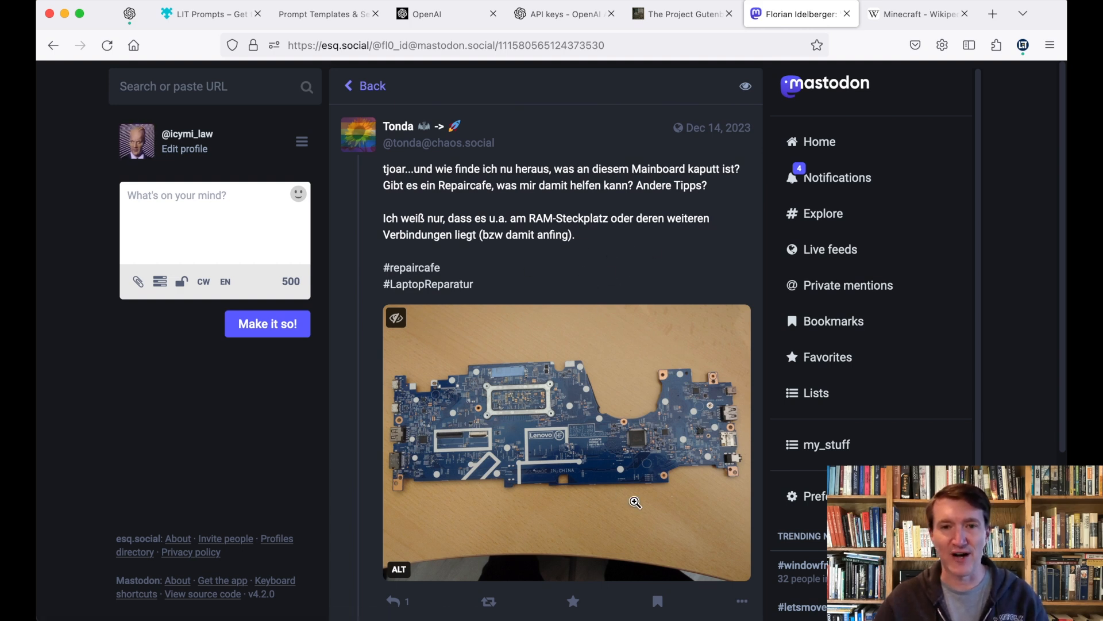
mouse_move(528, 320)
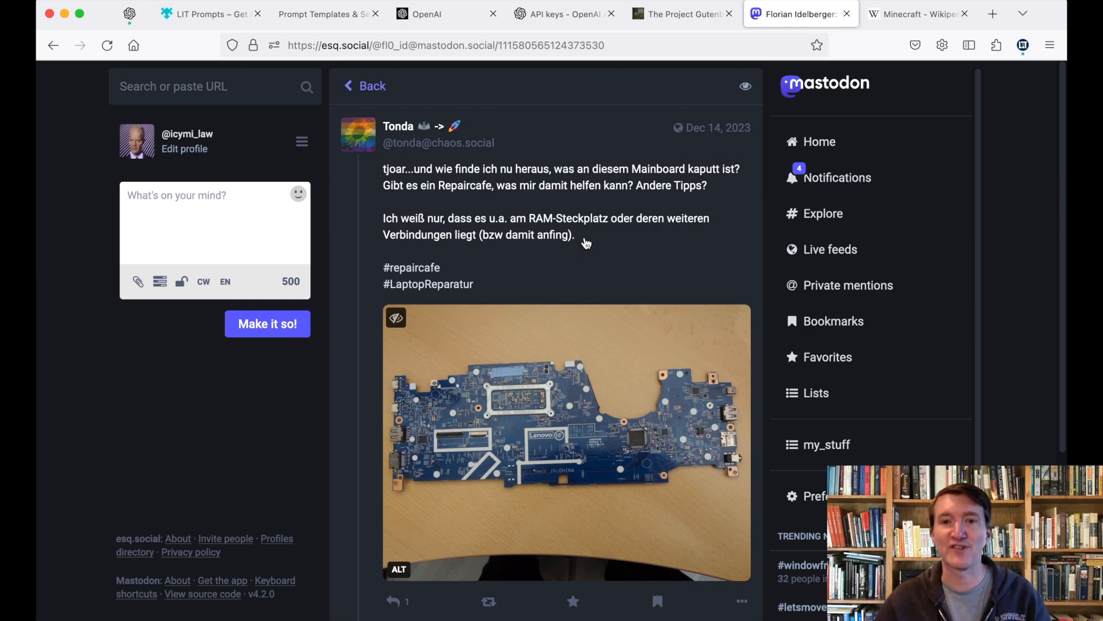
Step: Translate the selected German post and render the reply 'Sorry about your motherboard' in German
left_click_drag(586, 243, 382, 170)
left_click(1022, 45)
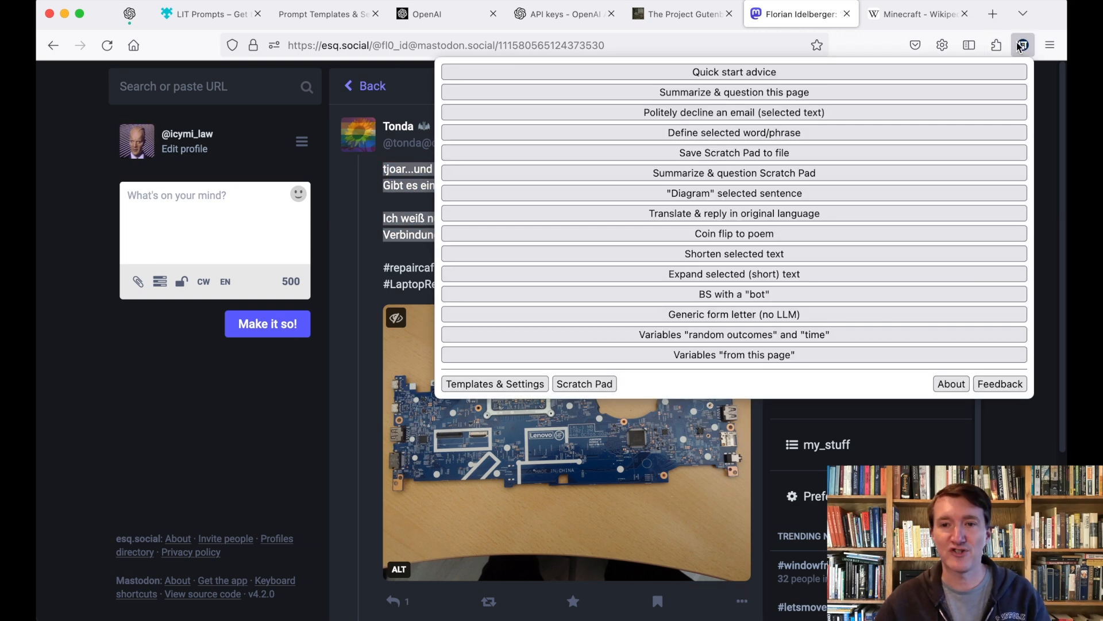
left_click(825, 213)
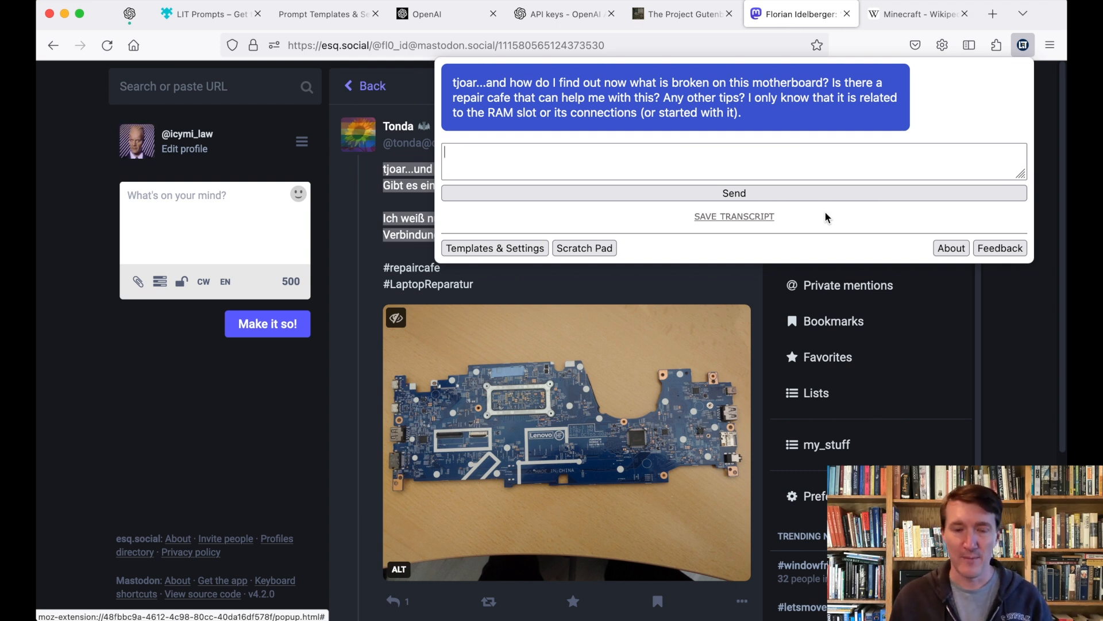
type("Sorry about your motherboard")
key("Return")
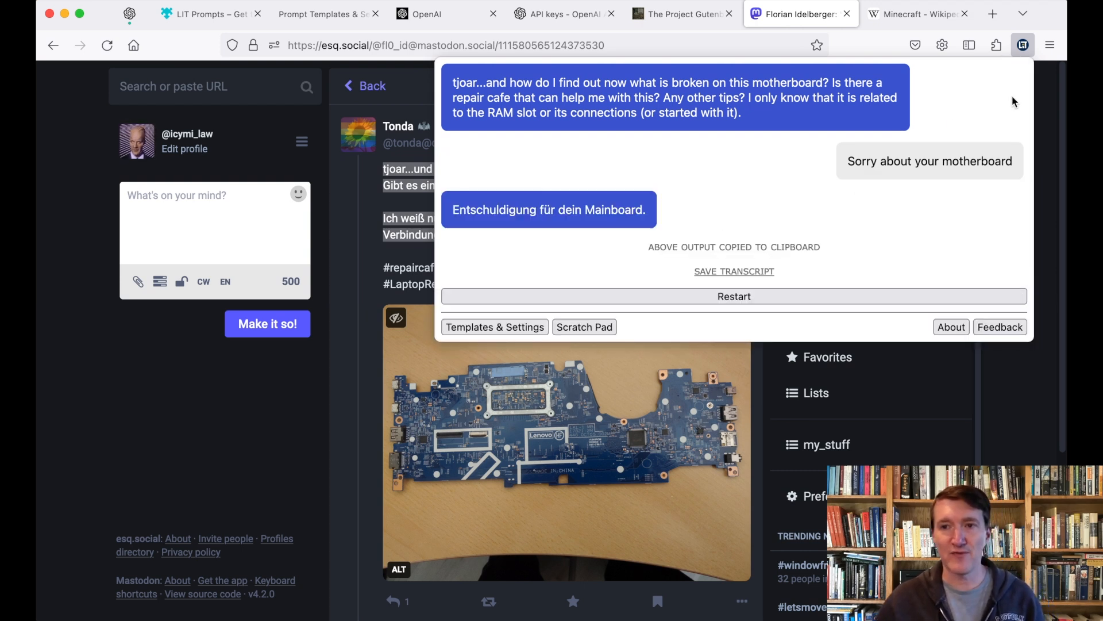
left_click(918, 15)
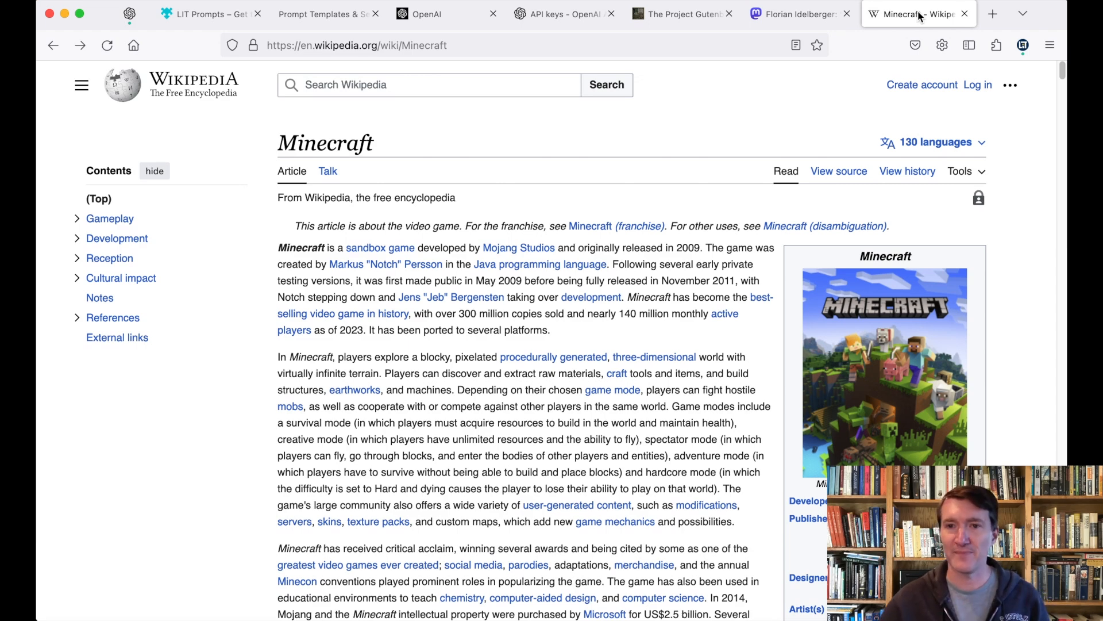
Step: Run 'Summarize & question this page' on the Minecraft Wikipedia article
left_click(1023, 48)
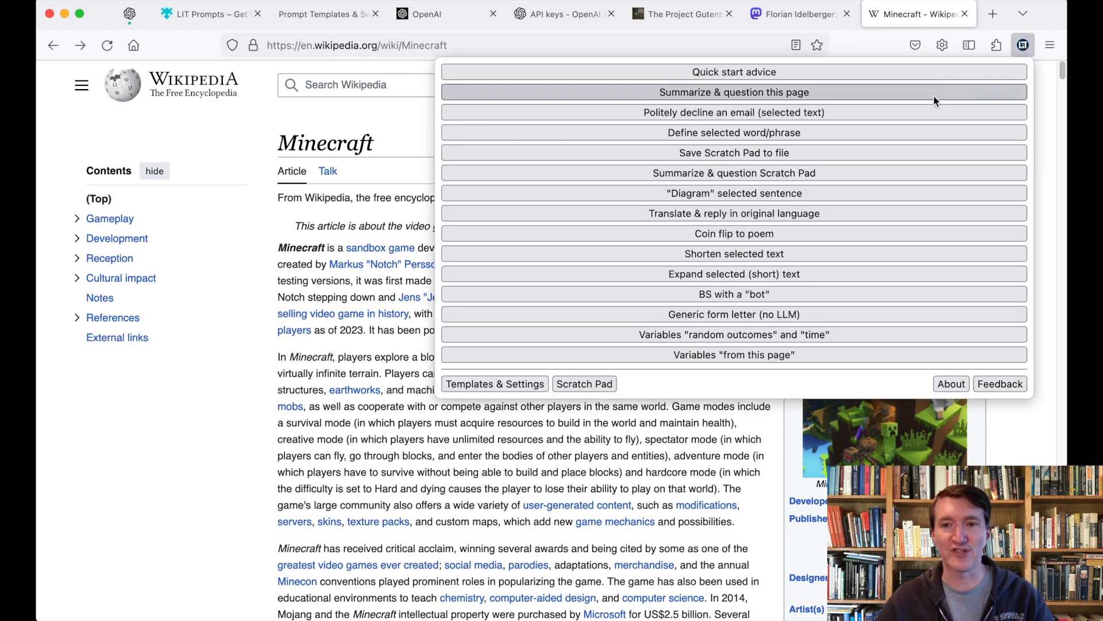
left_click(933, 95)
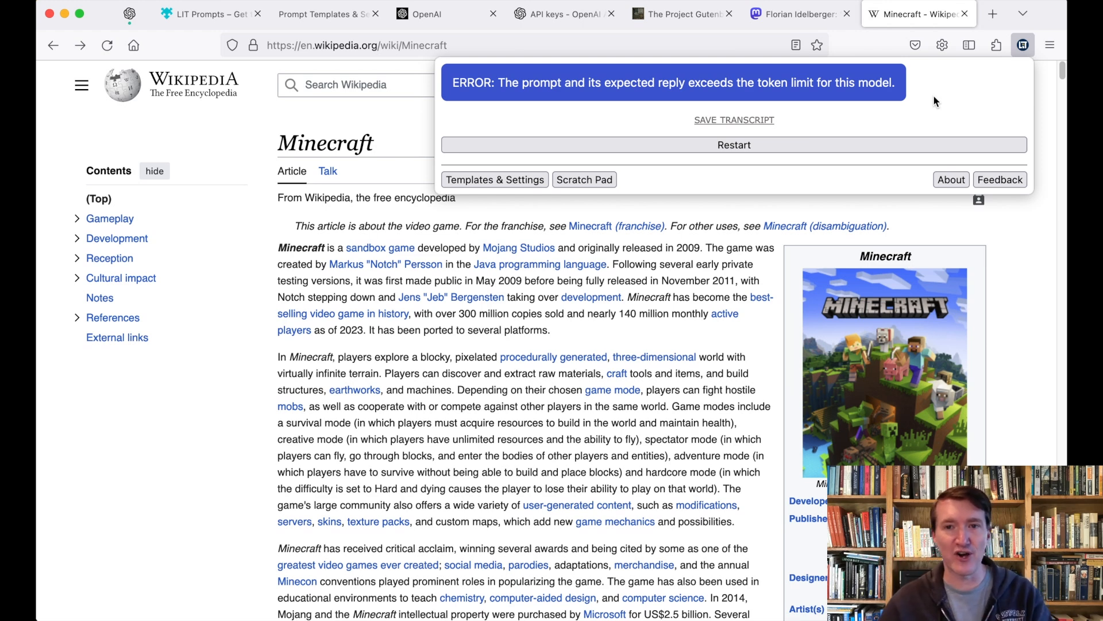
Step: Scroll the Templates & Settings page to the Summarize & question this page template's prompt
left_click(532, 181)
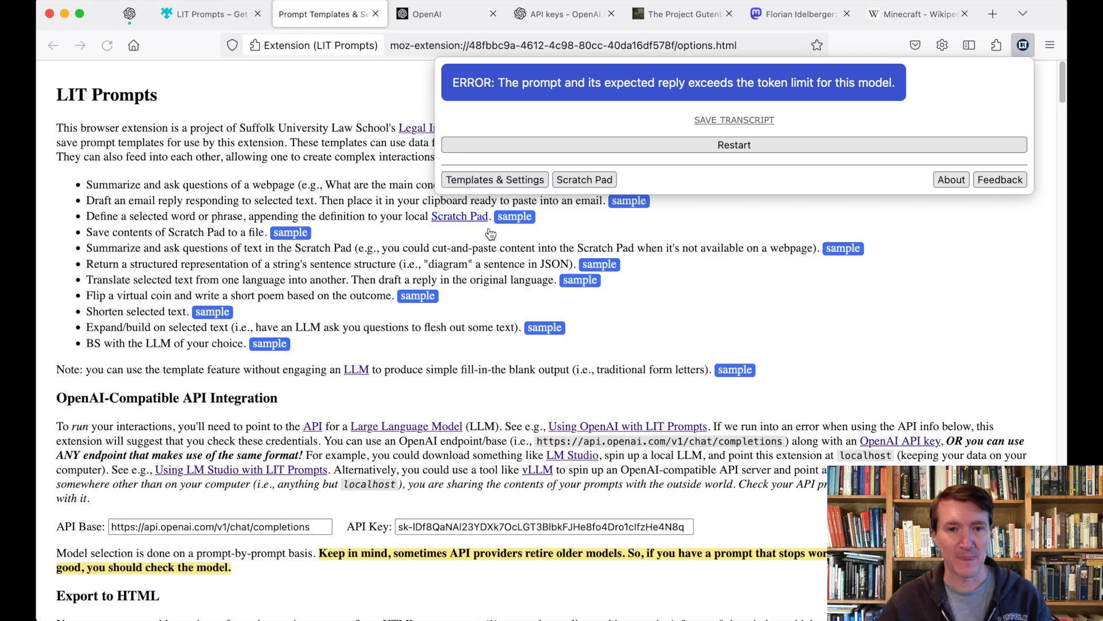
scroll(372, 262, "down", 15)
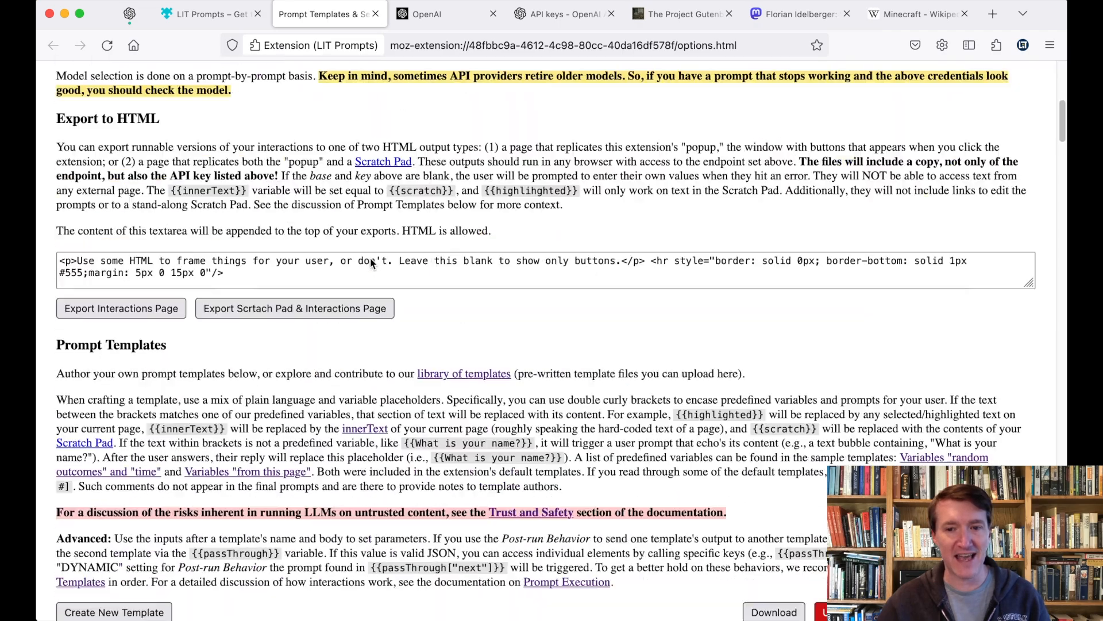
scroll(370, 257, "down", 5)
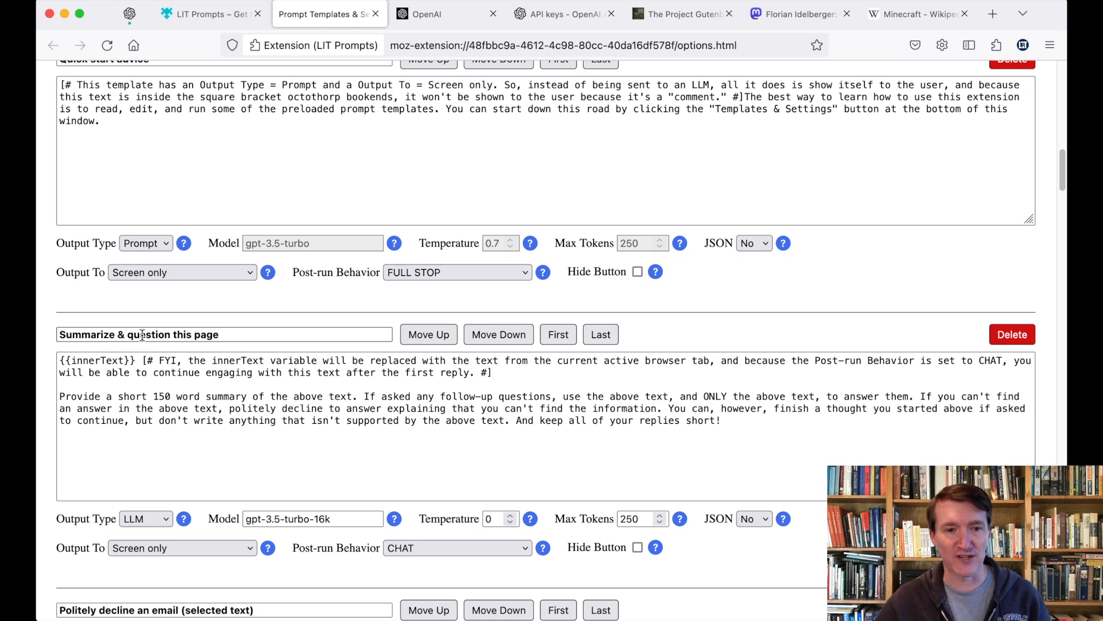
left_click(138, 361)
left_click_drag(137, 360, 61, 362)
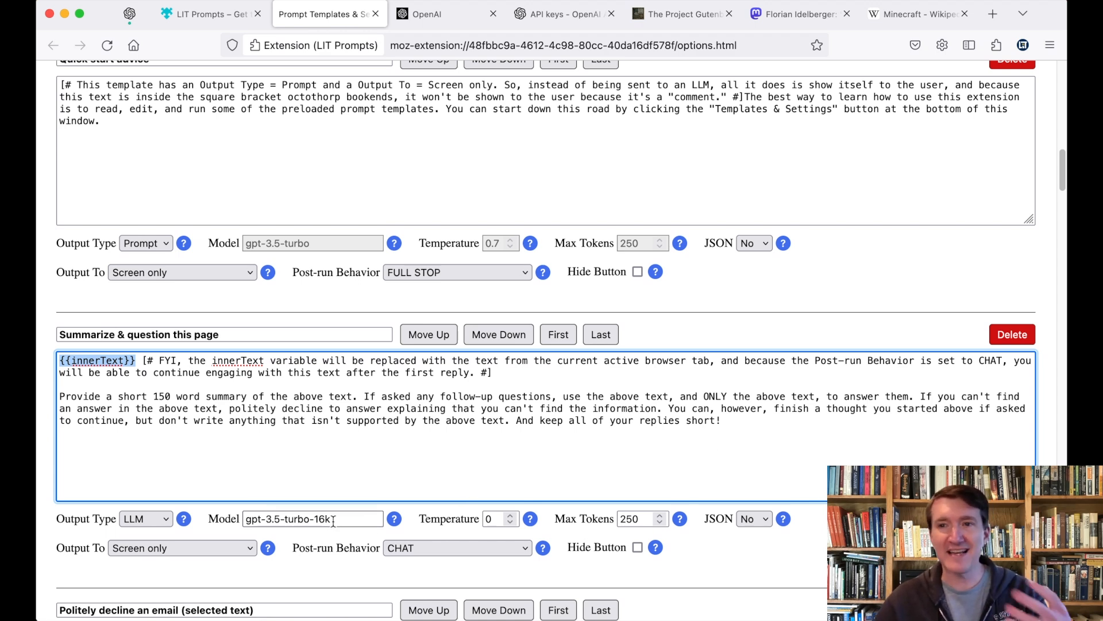
Step: Replace the template's gpt-3.5-turbo-16k model with gpt-4-1106-preview from the OpenAI docs, then return to Wikipedia
left_click(128, 23)
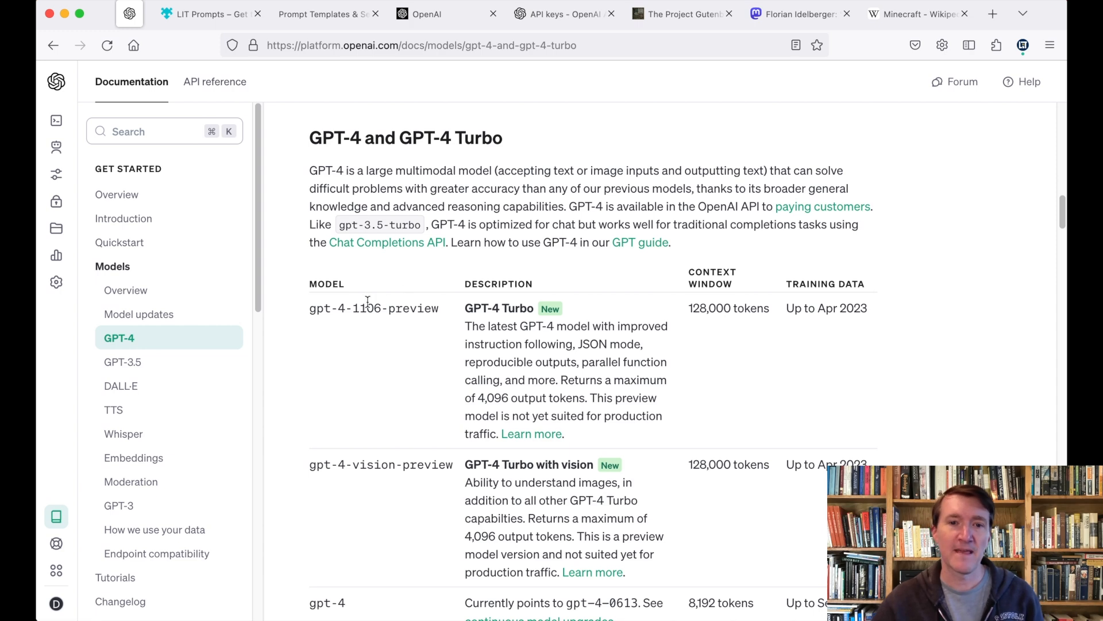
left_click_drag(310, 308, 438, 310)
key("super+c")
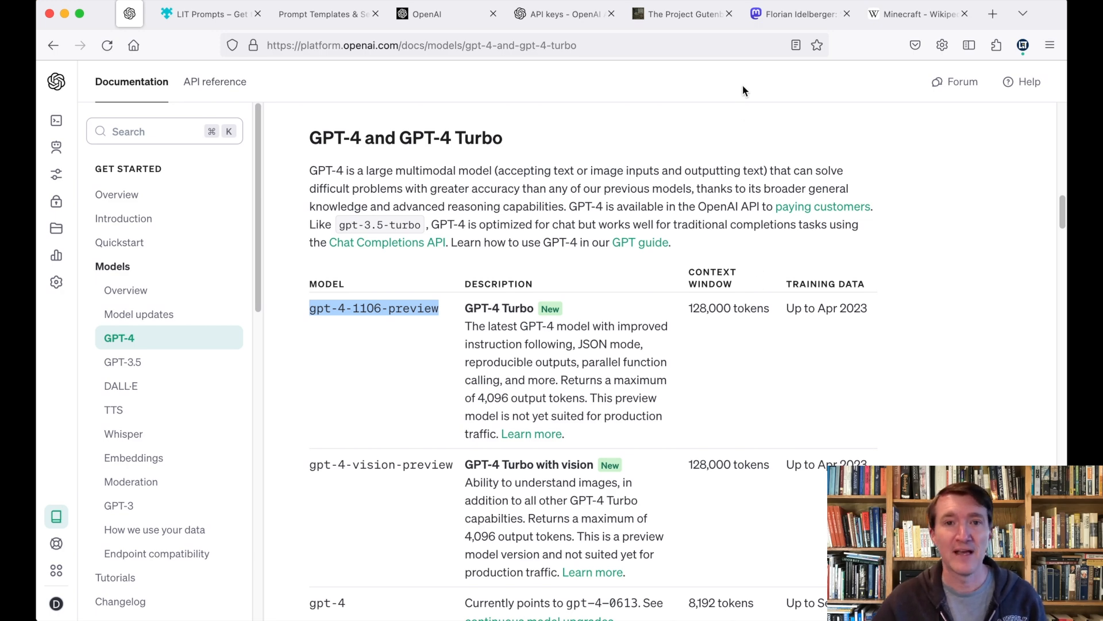
left_click(325, 14)
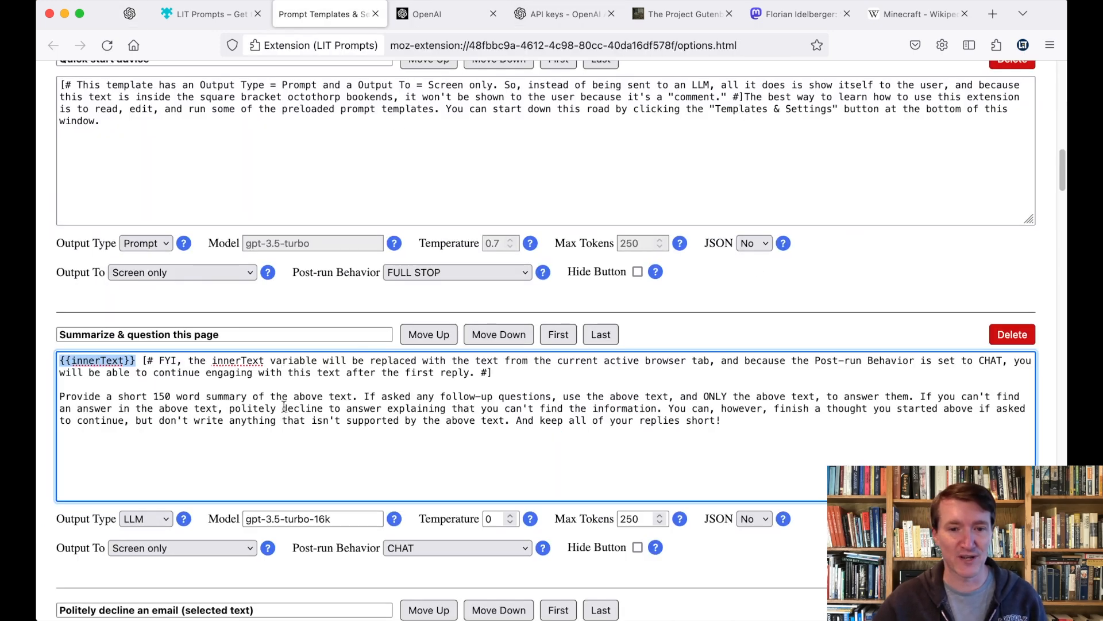
triple_click(345, 518)
key("super+v")
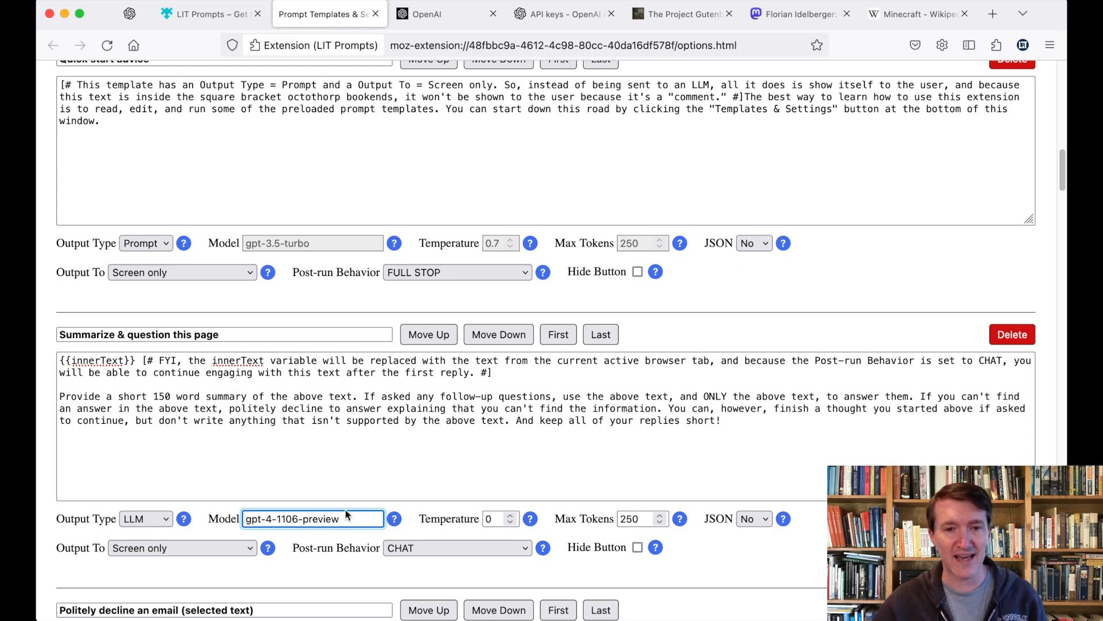
left_click(388, 468)
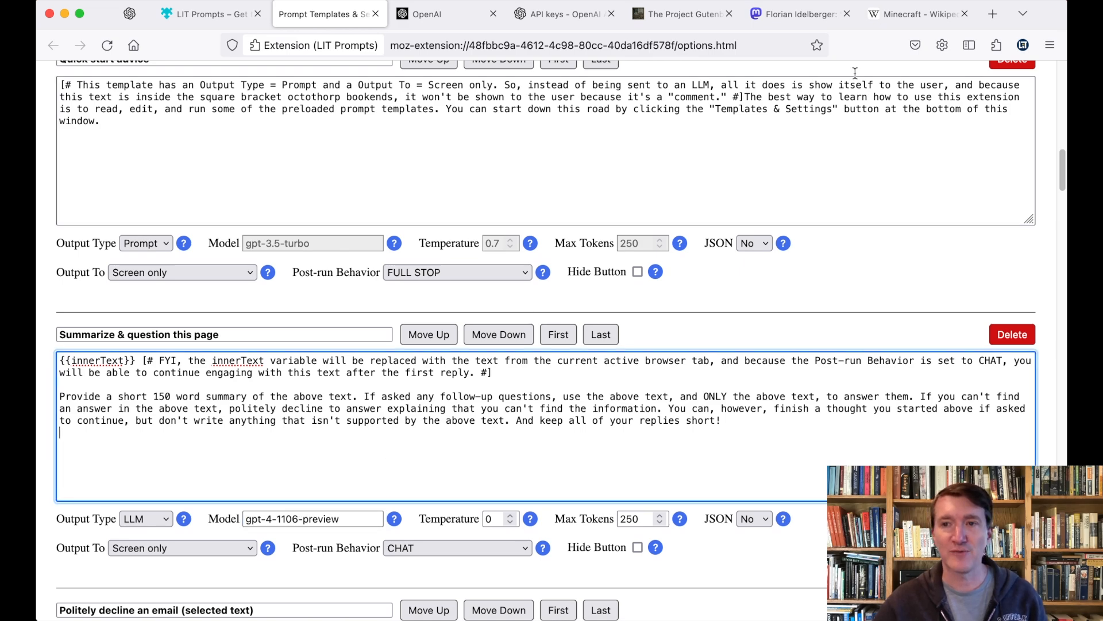
left_click(892, 23)
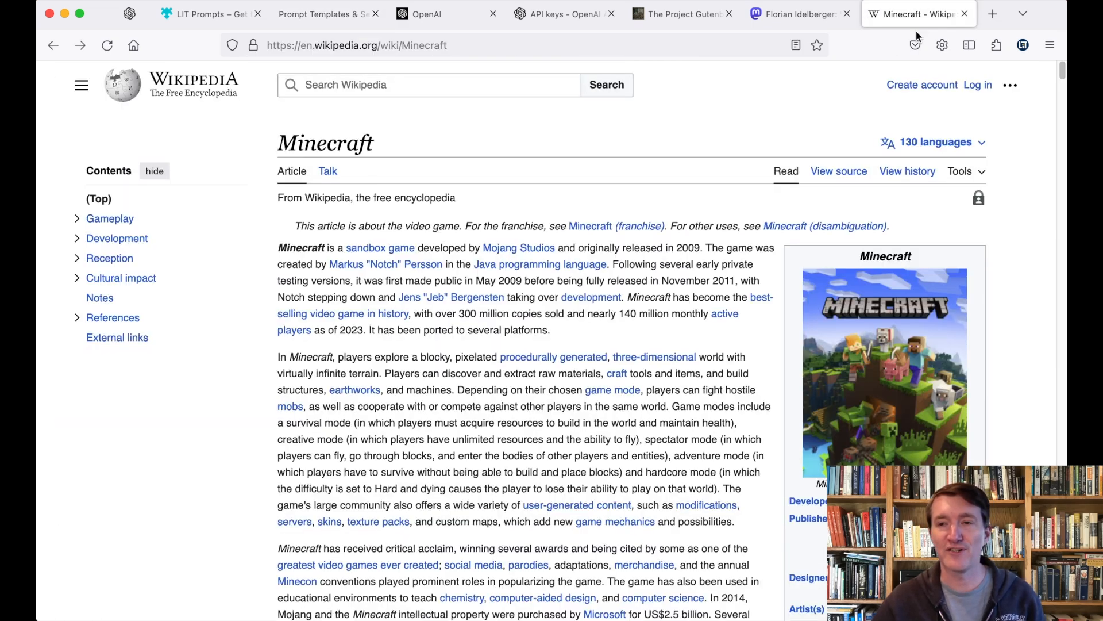
Step: Run 'Summarize & question this page' on the Minecraft article and ask 'Who is Herobrine?'
left_click(1024, 46)
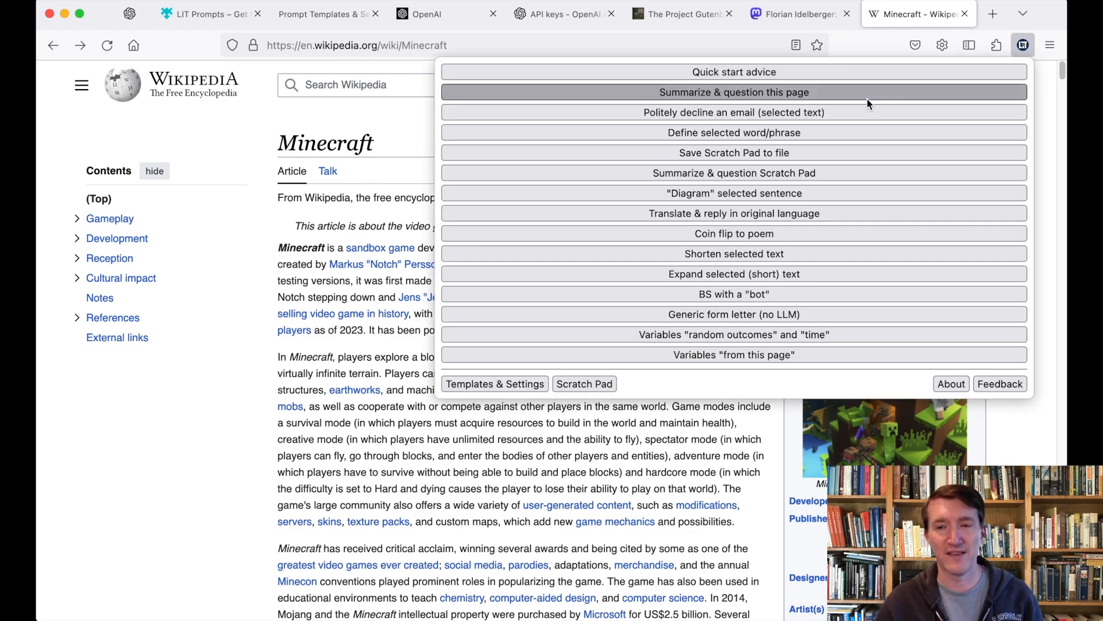
left_click(867, 99)
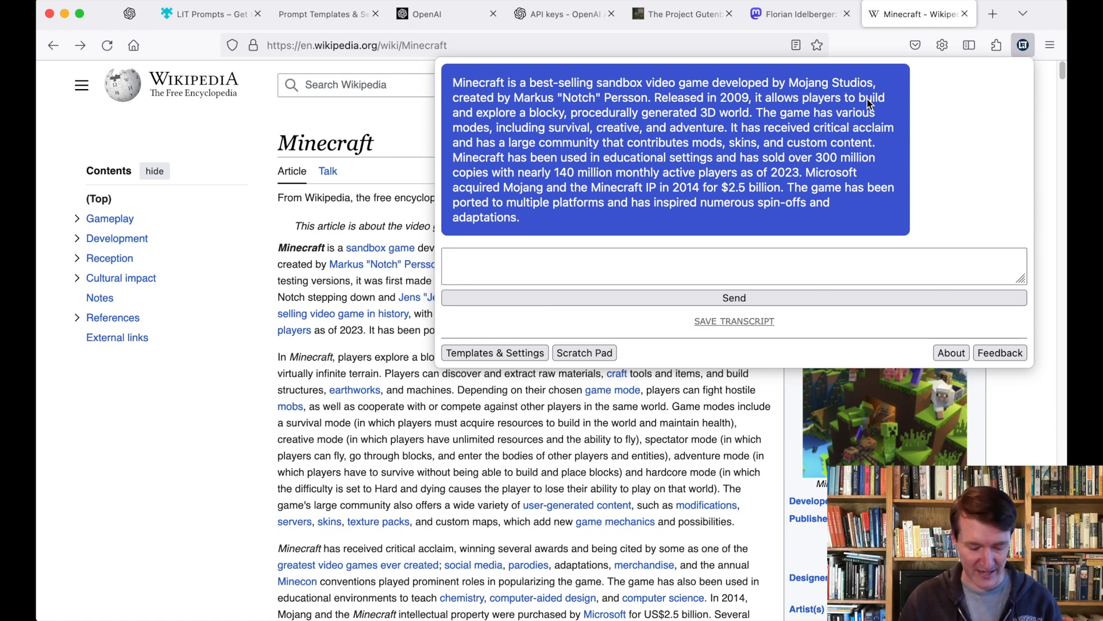
type("WHo i")
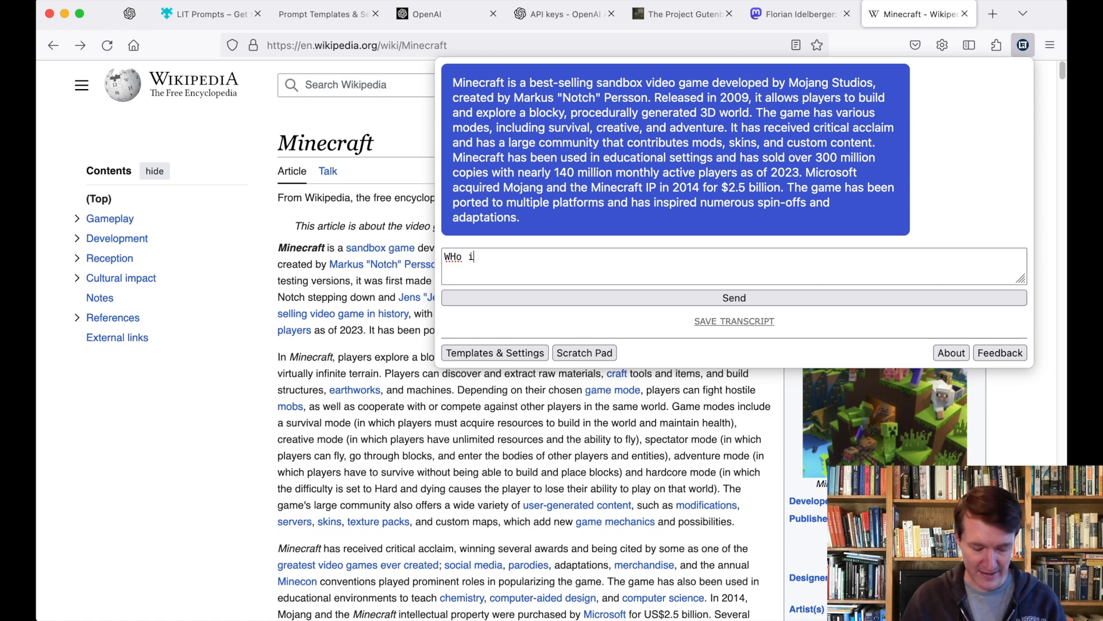
type("s herobrine")
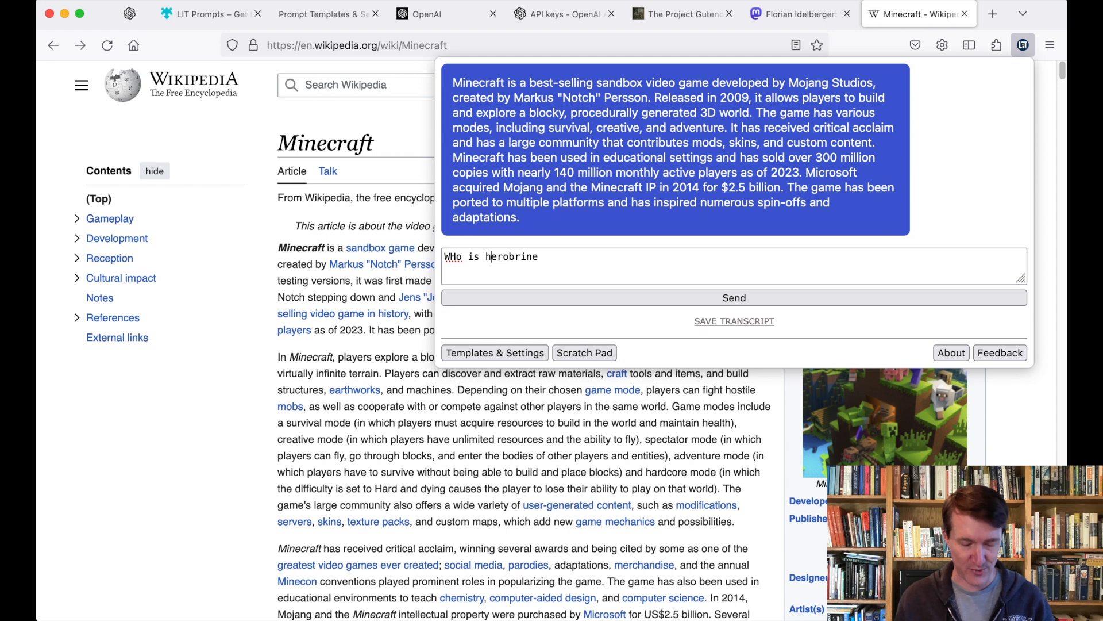
key("BackSpace")
type("H")
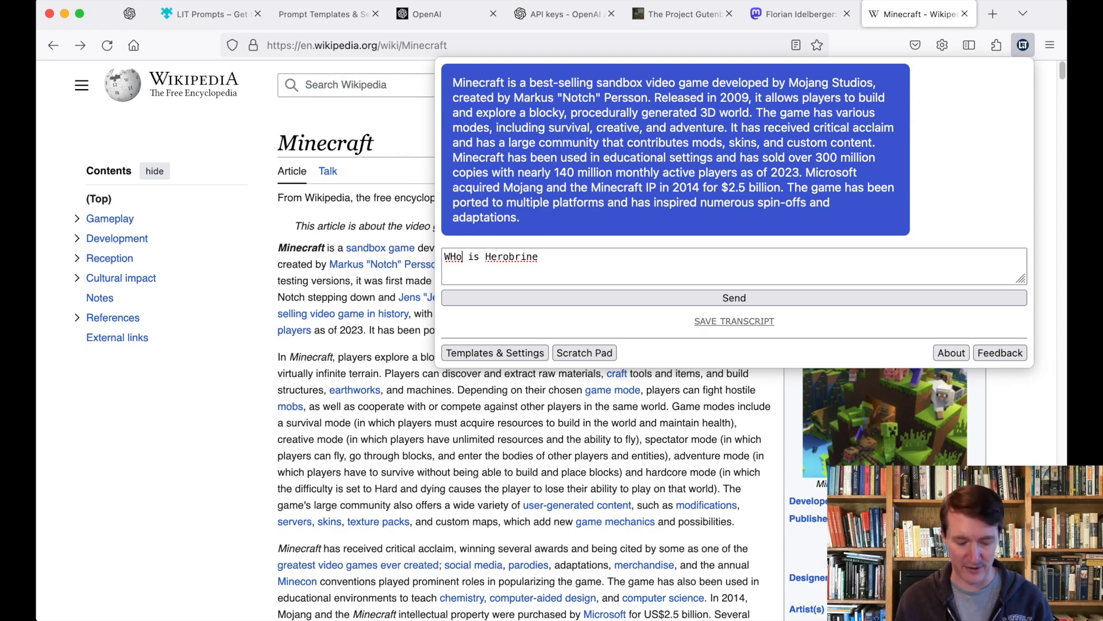
key("BackSpace")
type("h")
type("?")
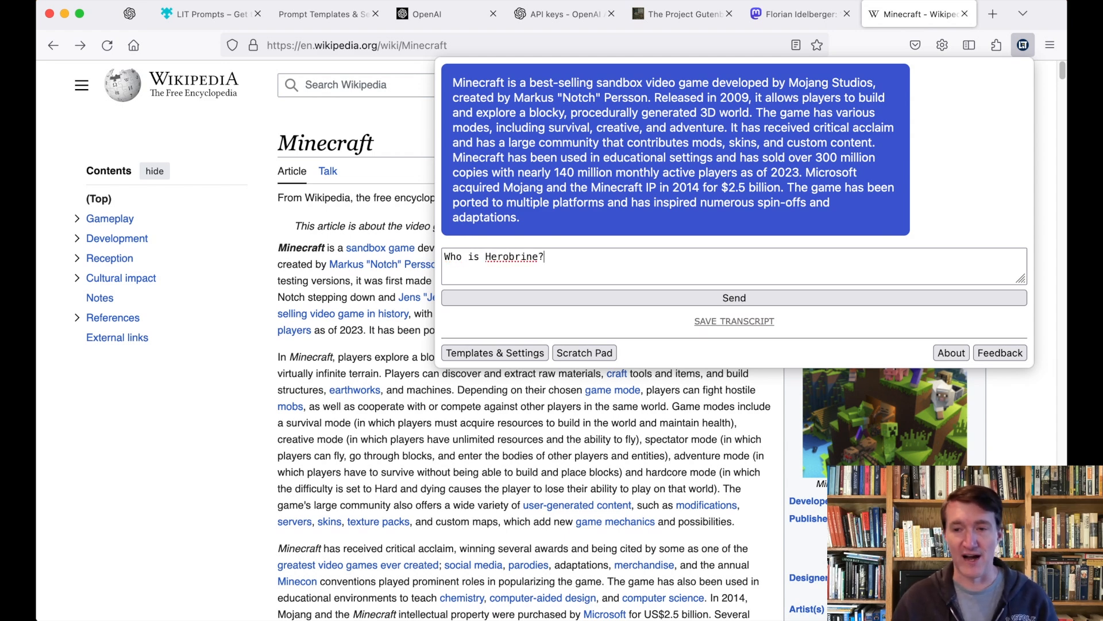
key("Return")
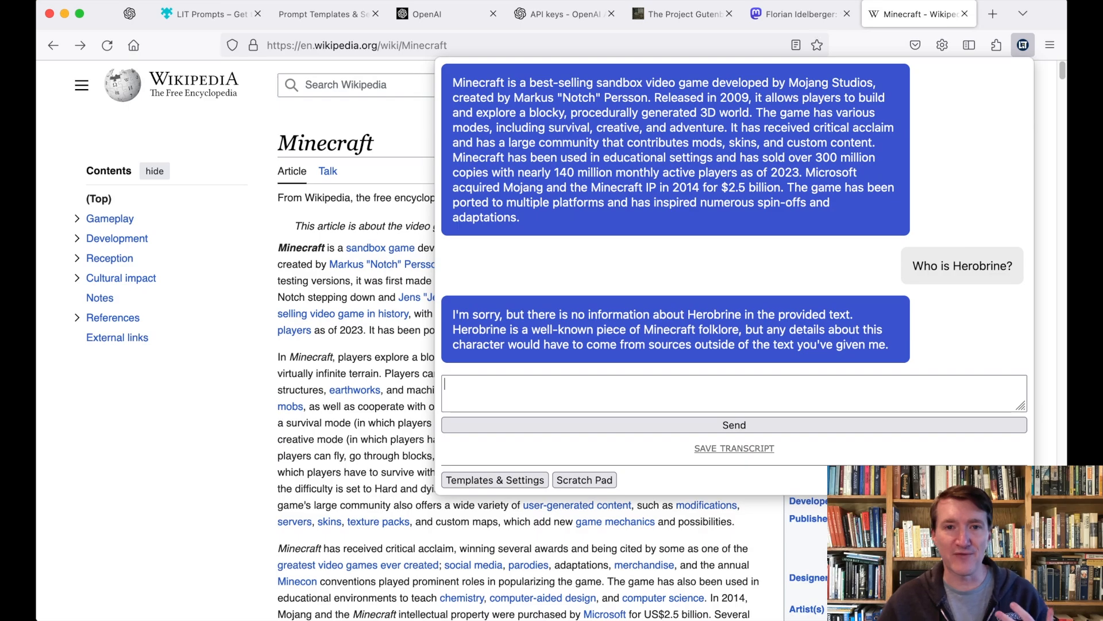
Step: Go back to the Prompt Templates & Settings page and scroll up to its top
left_click(319, 20)
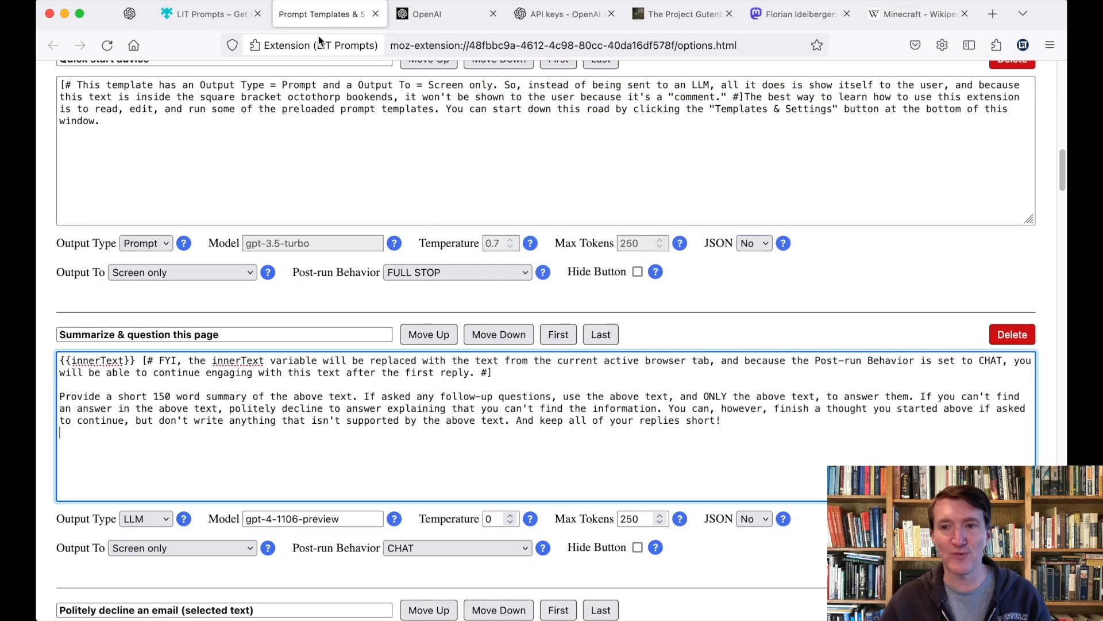
scroll(650, 379, "up", 10)
scroll(652, 382, "up", 5)
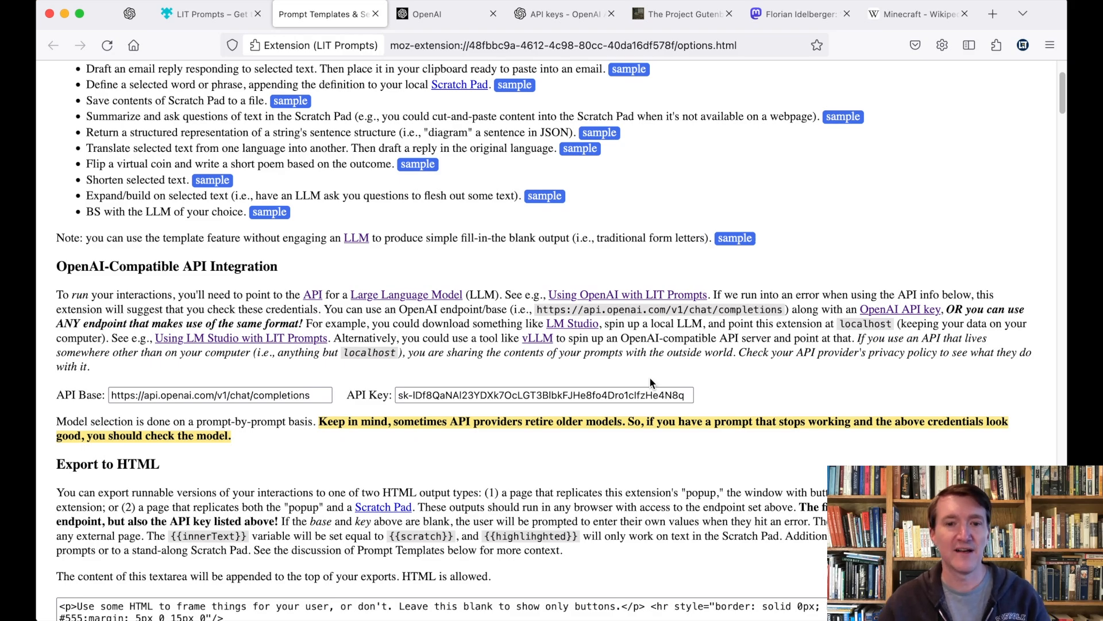
scroll(650, 377, "down", 5)
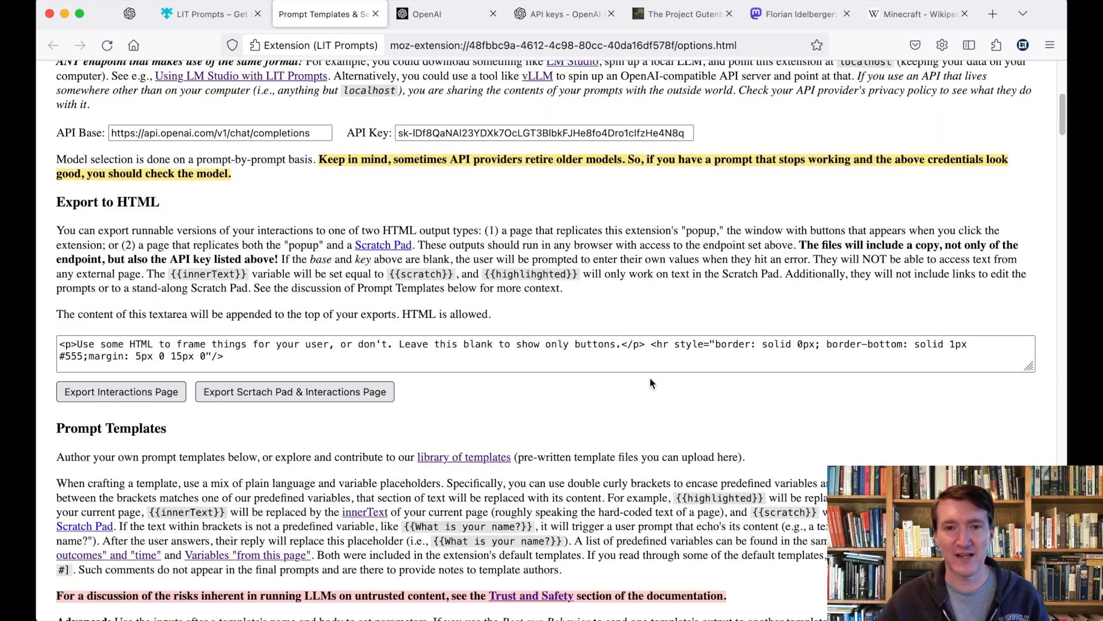
scroll(649, 382, "up", 7)
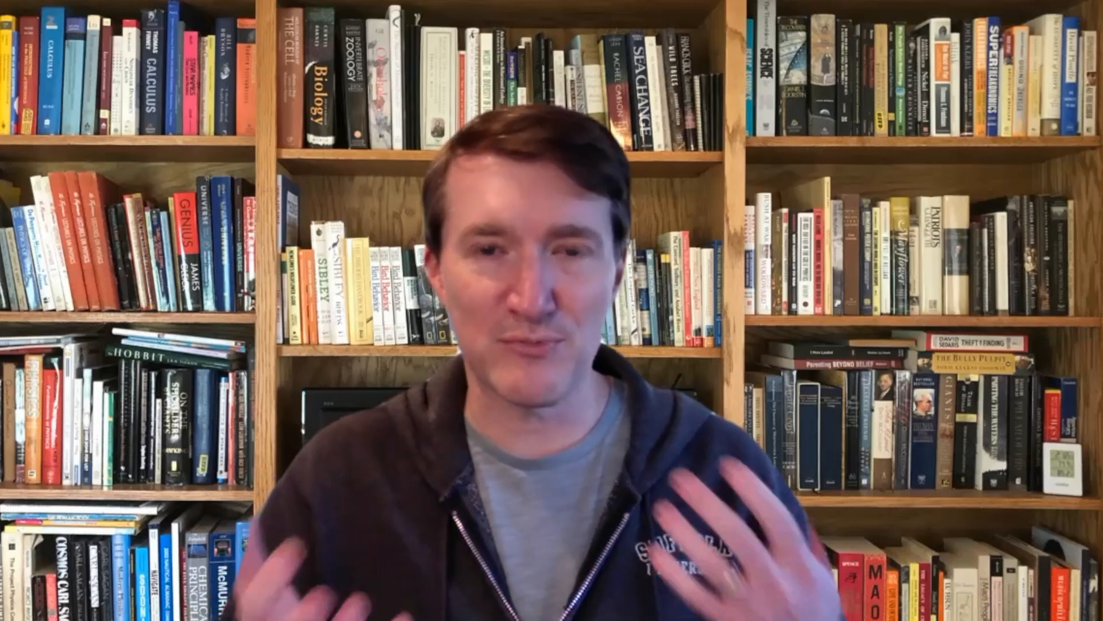